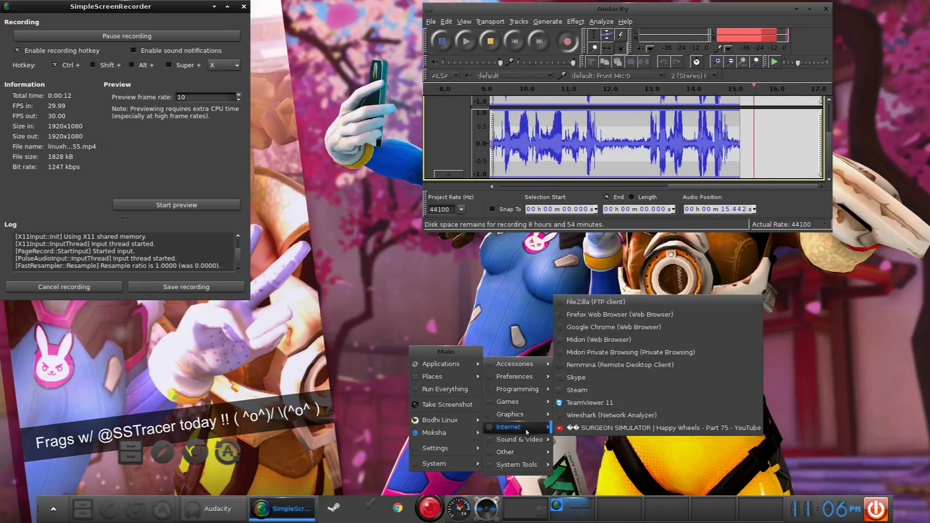
# - Install Kdenlive from a Terminology terminal with sudo apt-get install kdenlive, enter the account password, and close the terminal
pyautogui.click(455, 301)
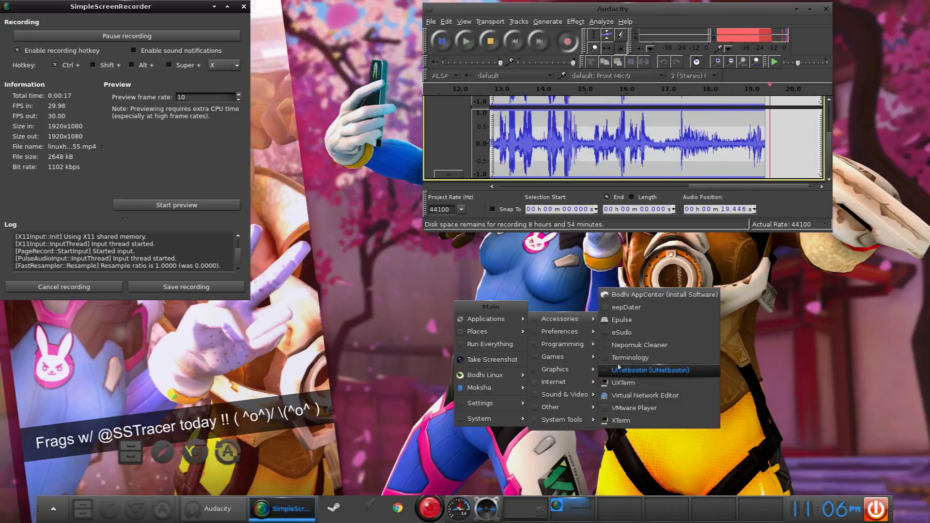
pyautogui.click(617, 359)
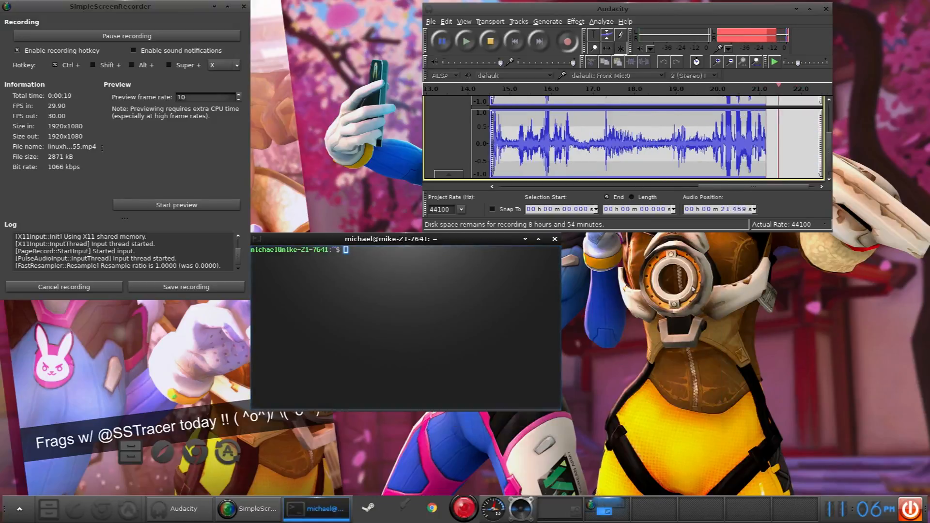
pyautogui.write('sudo a')
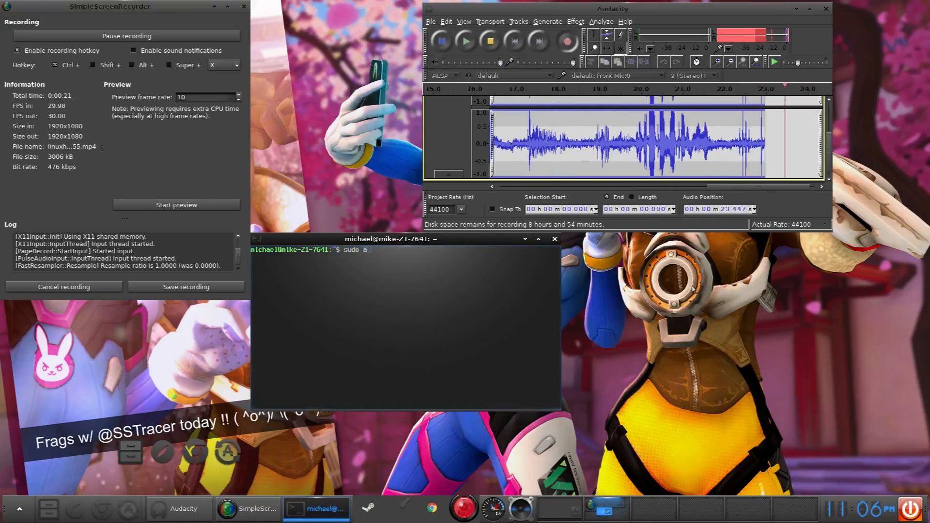
pyautogui.write('pt-get install kdenlive')
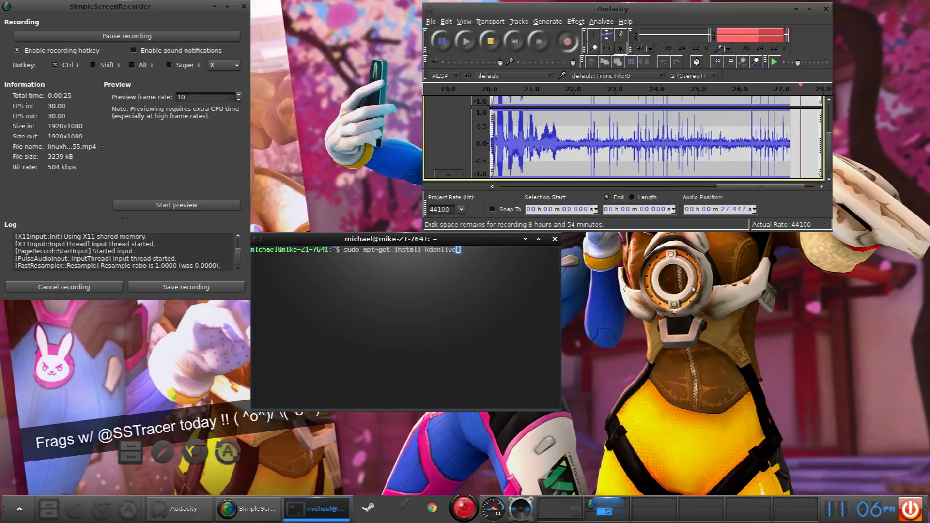
pyautogui.press('Return')
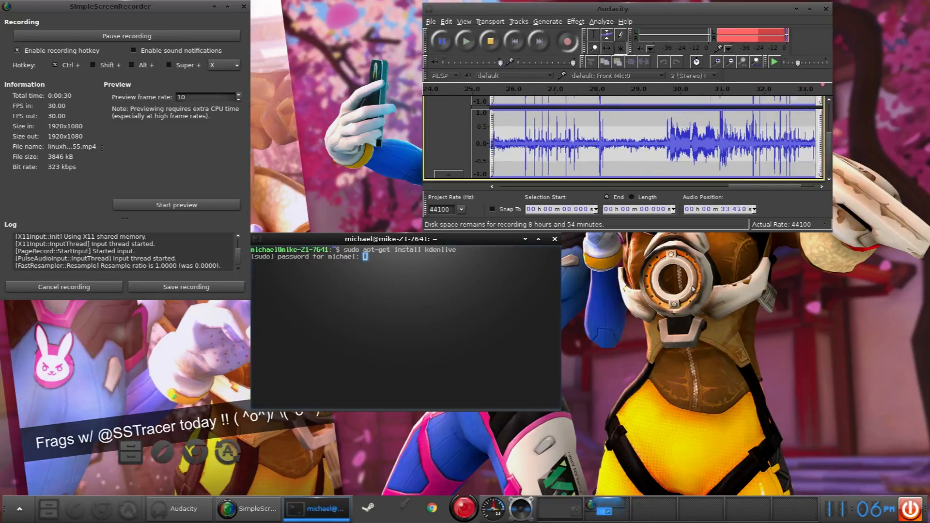
pyautogui.press('Return')
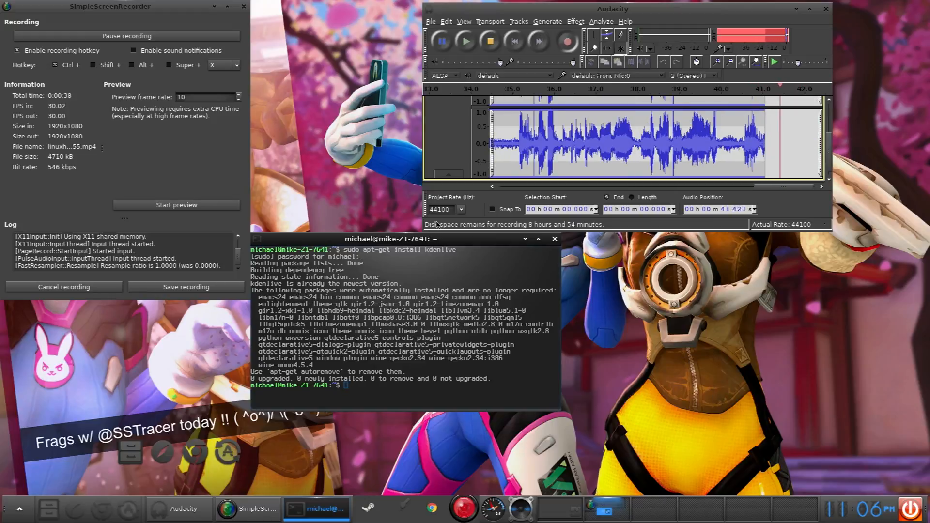
pyautogui.click(554, 238)
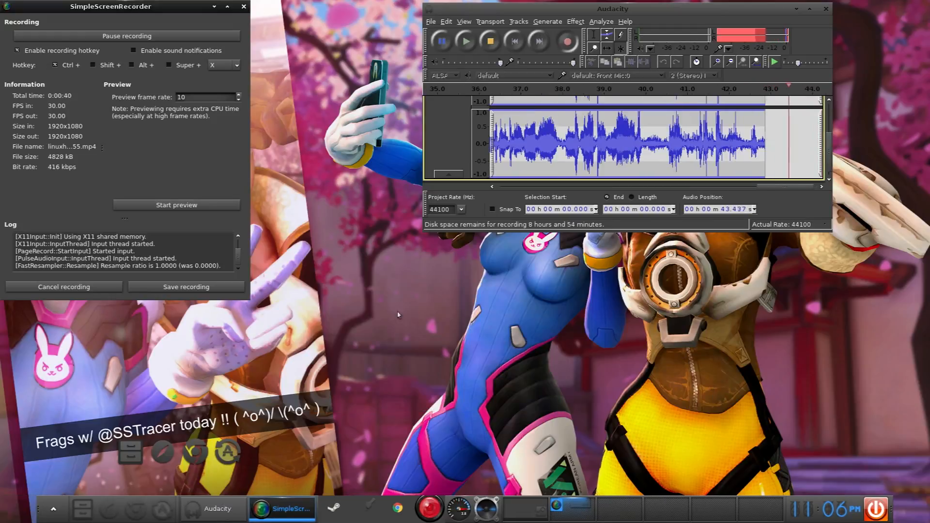
# - Launch the Kdenlive video editor from the Sound & Video applications
pyautogui.click(382, 372)
pyautogui.moveTo(404, 390)
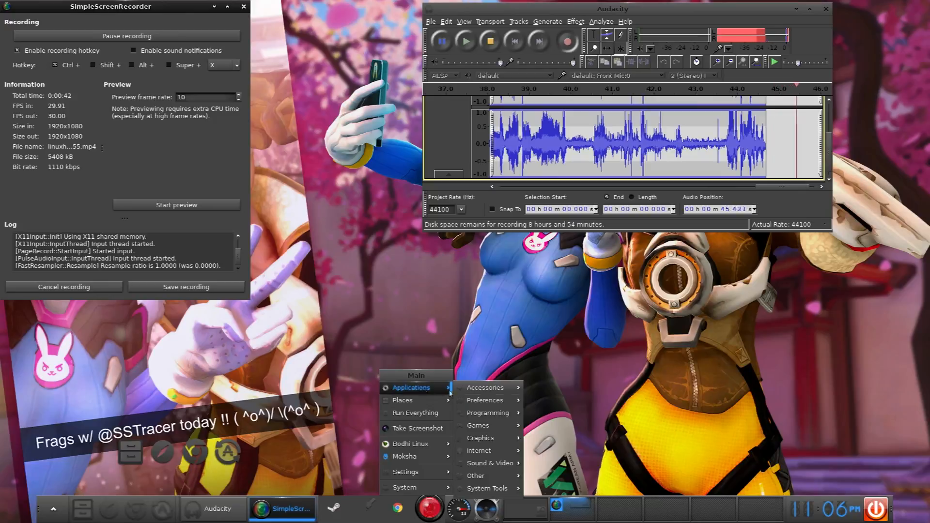
pyautogui.moveTo(512, 464)
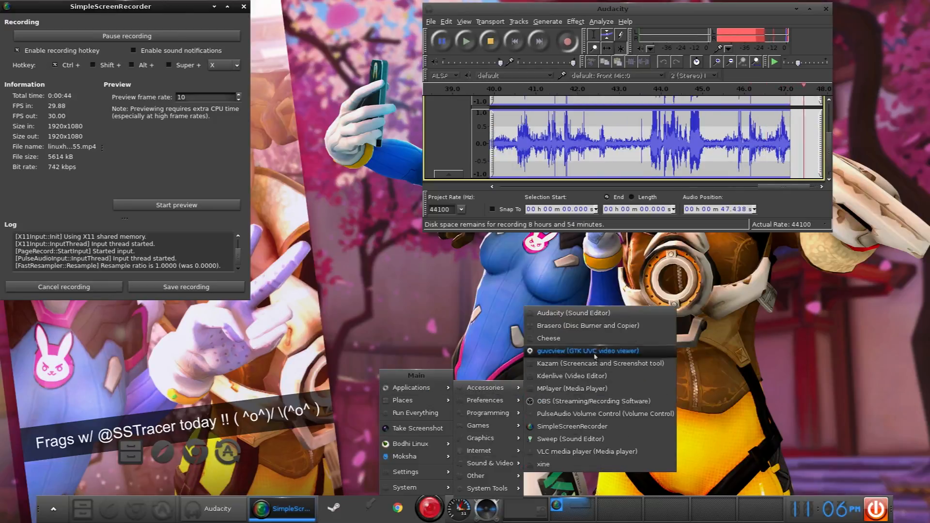
pyautogui.click(597, 377)
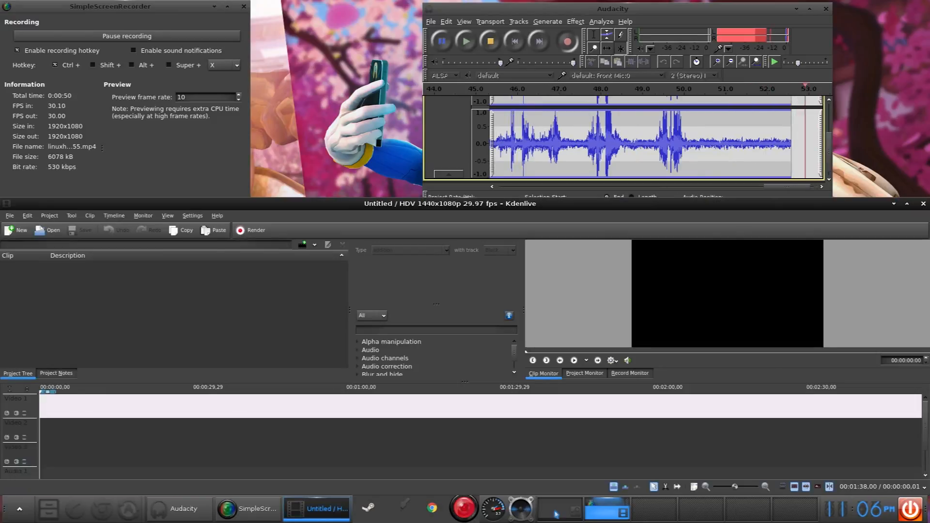
pyautogui.click(556, 513)
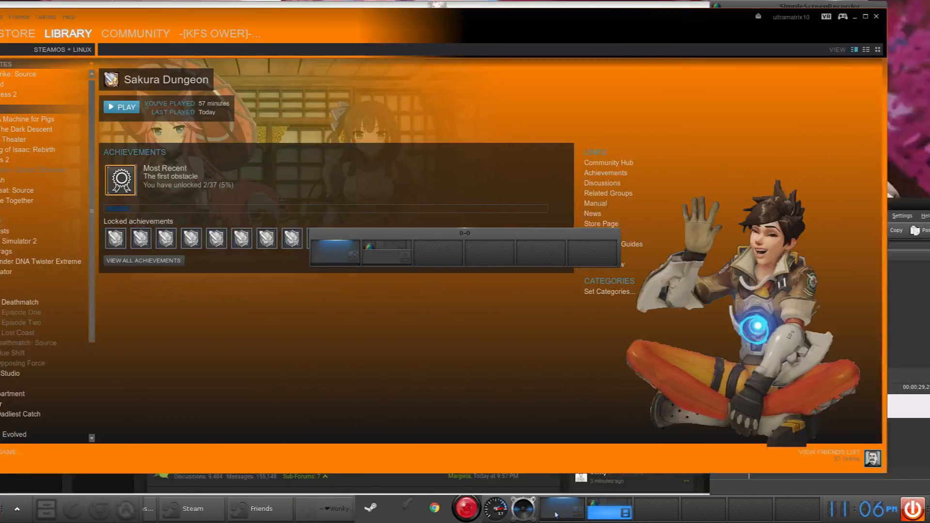
pyautogui.click(330, 517)
pyautogui.click(331, 518)
pyautogui.click(332, 519)
pyautogui.click(332, 519)
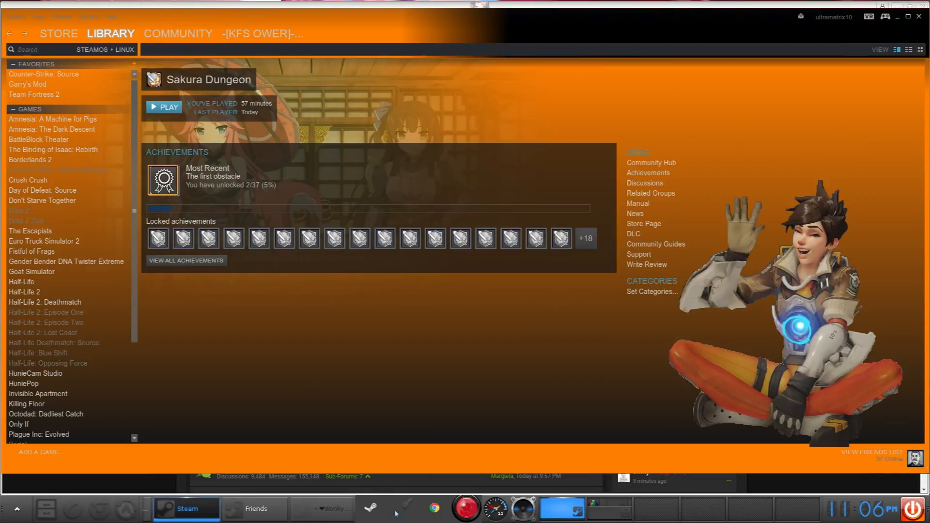
pyautogui.click(605, 508)
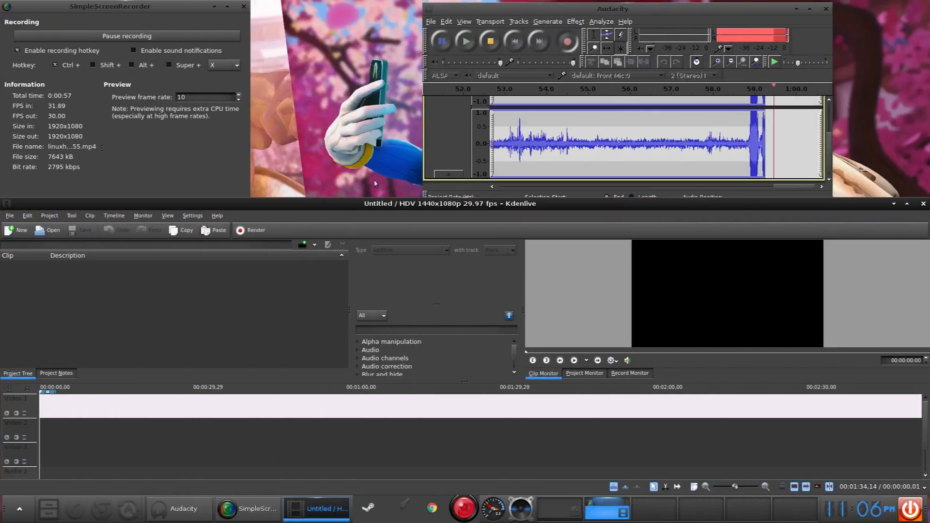
# - Move the Kdenlive window higher on the desktop and reduce the timeline track height to fit all tracks
pyautogui.moveTo(405, 206); pyautogui.dragTo(455, 154)
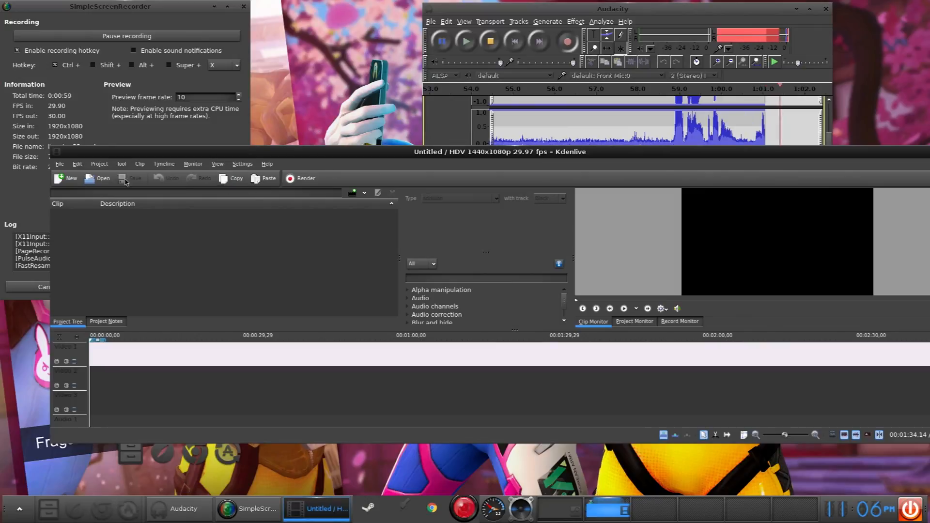
pyautogui.click(62, 167)
pyautogui.click(63, 167)
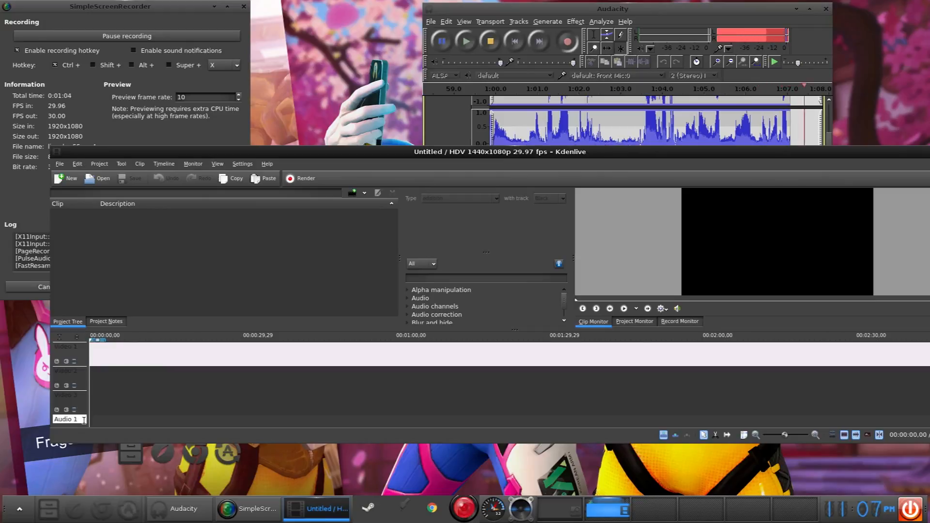
pyautogui.click(80, 339)
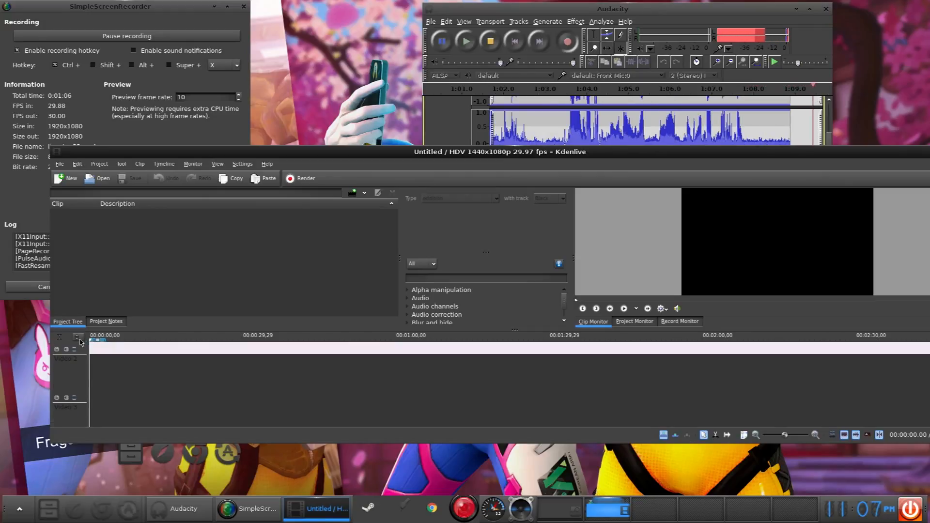
pyautogui.click(61, 339)
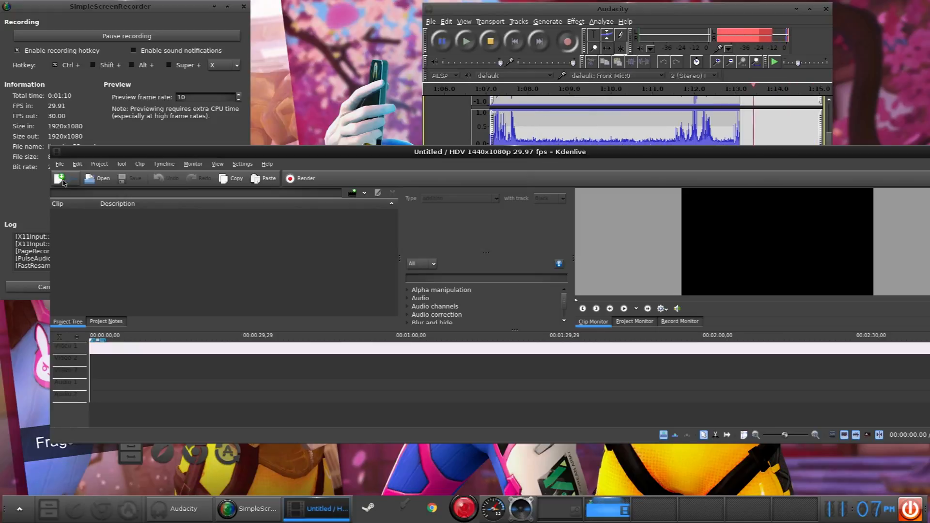
pyautogui.click(60, 163)
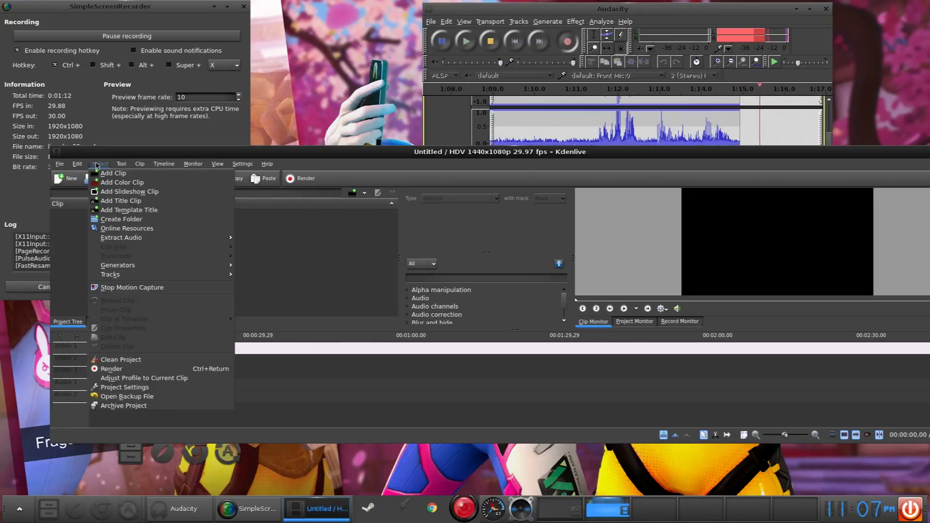
pyautogui.moveTo(80, 165)
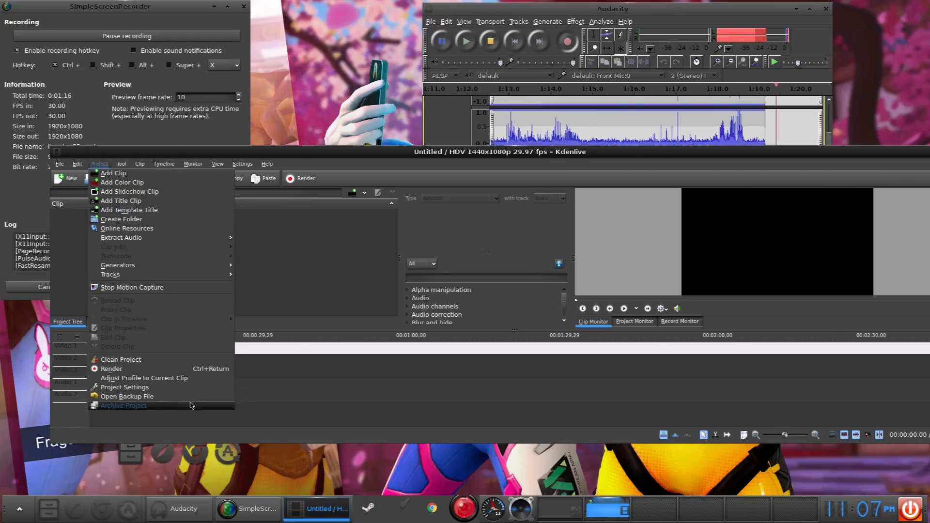
pyautogui.click(324, 251)
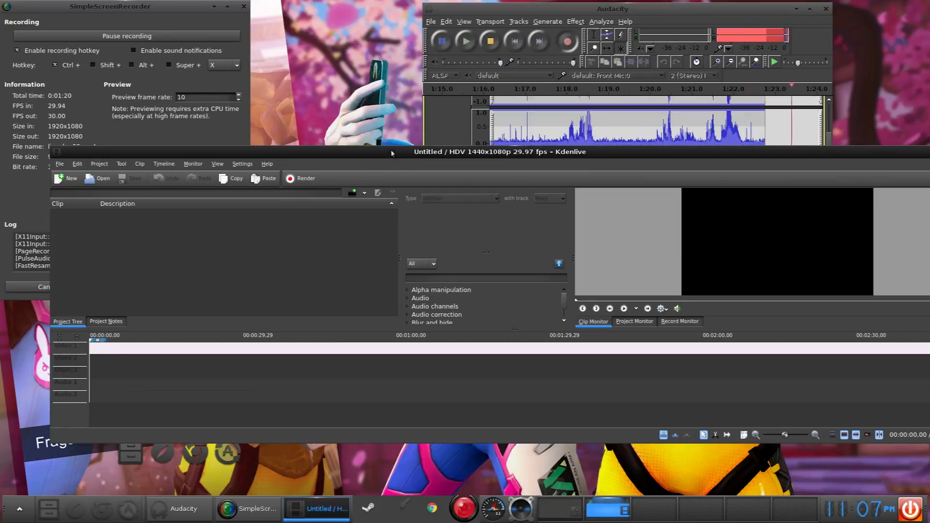
pyautogui.moveTo(391, 153); pyautogui.dragTo(390, 146)
pyautogui.click(255, 179)
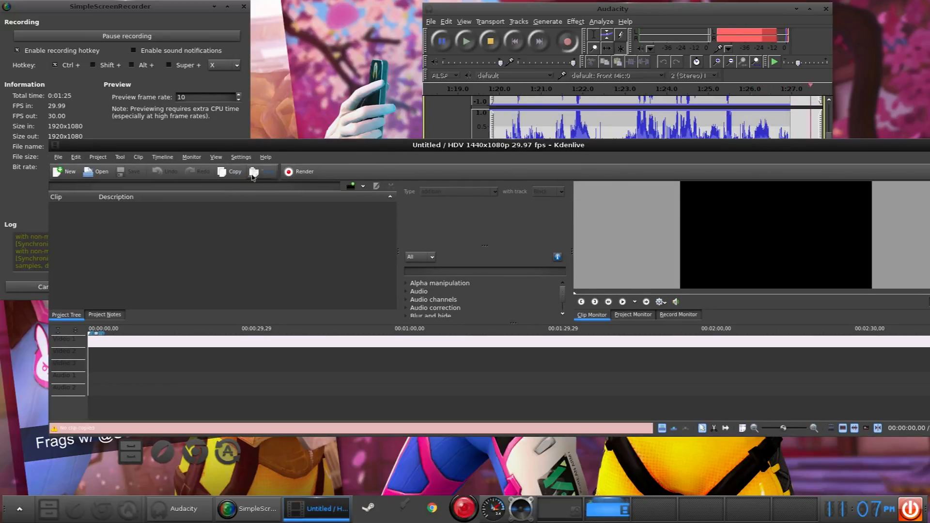
pyautogui.click(191, 157)
pyautogui.click(188, 159)
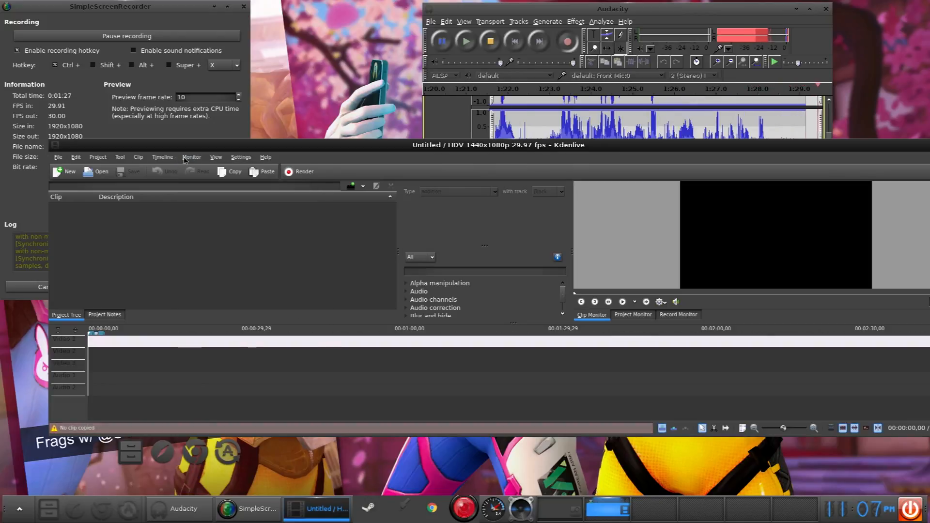
pyautogui.click(189, 160)
pyautogui.moveTo(177, 170)
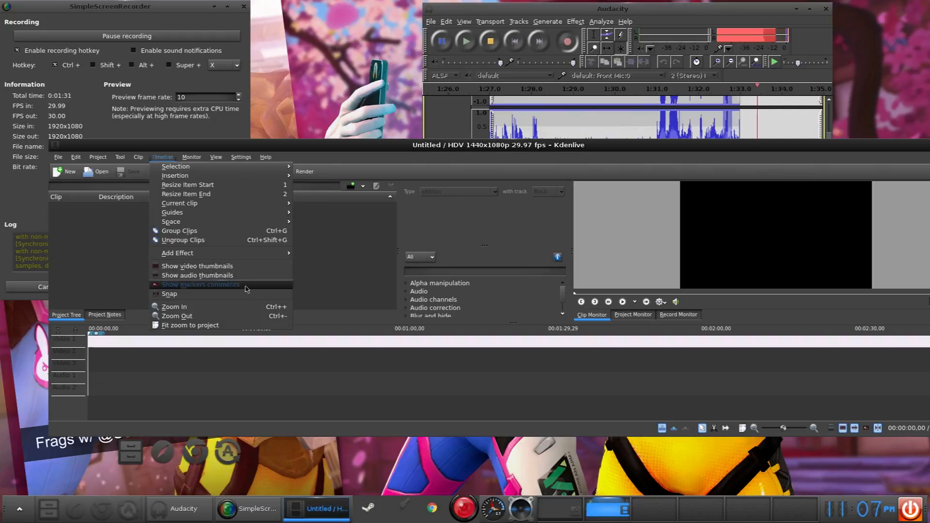
pyautogui.moveTo(124, 159)
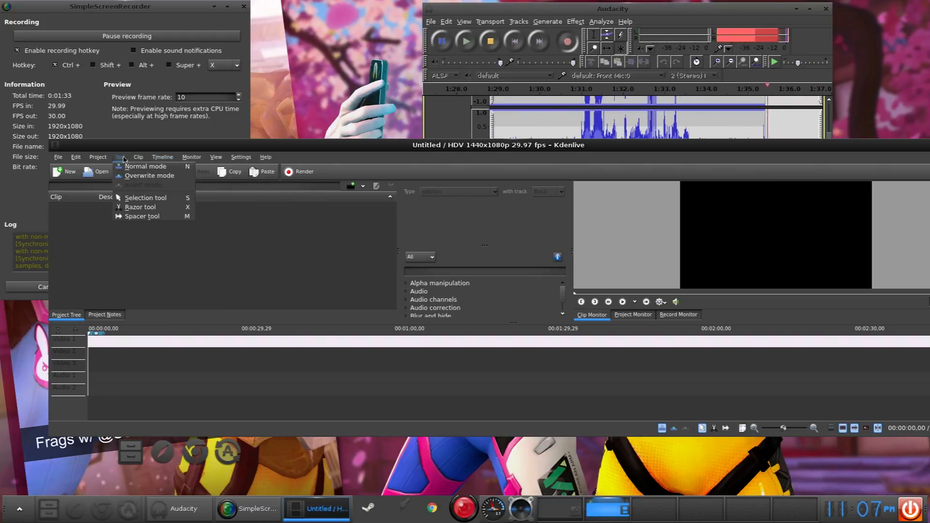
pyautogui.click(98, 246)
pyautogui.rightClick(94, 242)
pyautogui.click(103, 248)
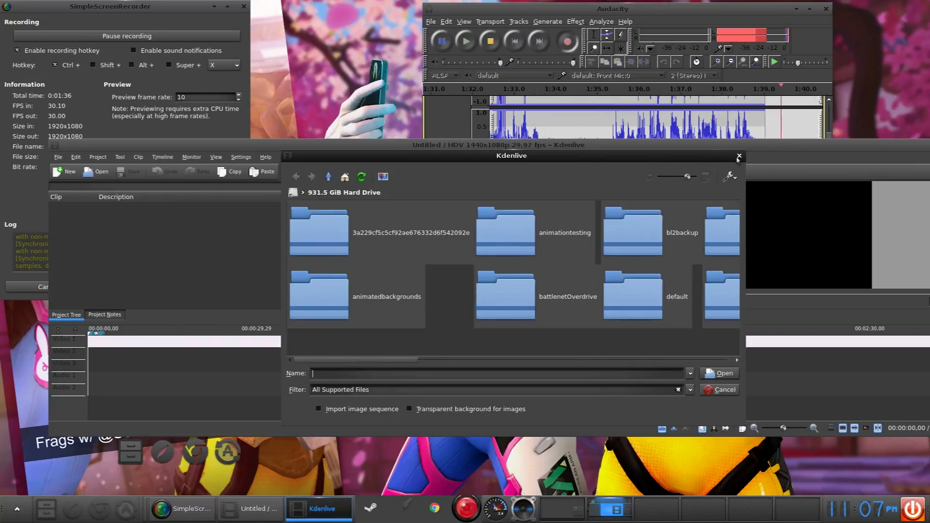
pyautogui.click(739, 156)
# - Add the clip thatonesong-2016-05-15_13.49.07.mp4 from the videos folder to the project and dismiss the profile mismatch notice
pyautogui.rightClick(166, 215)
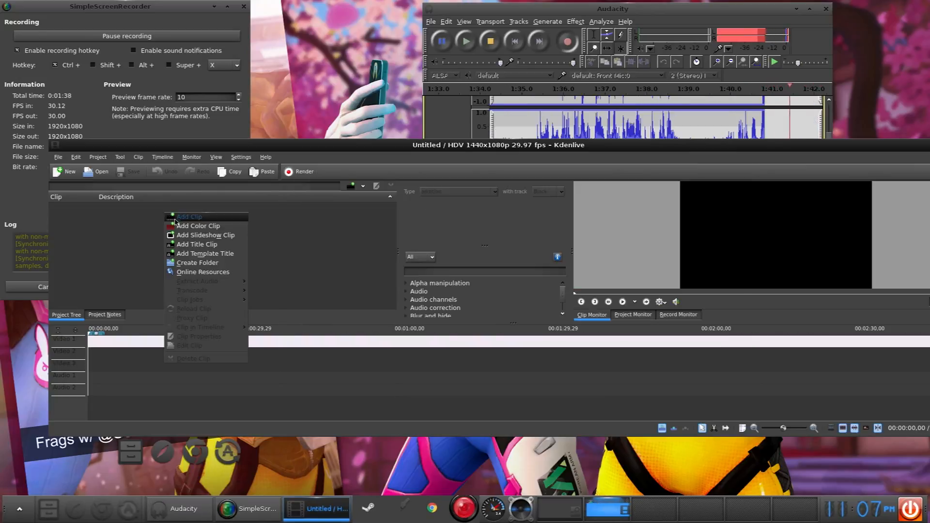
pyautogui.click(189, 217)
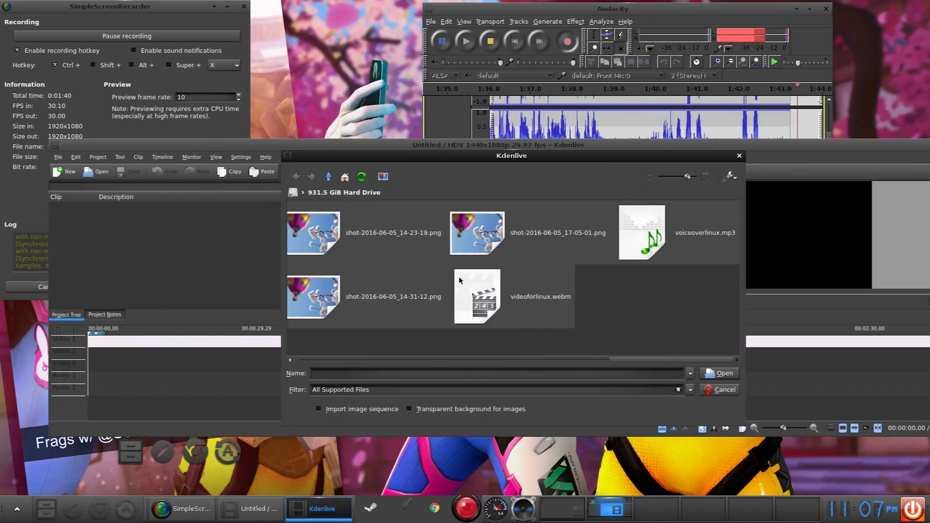
pyautogui.scroll(-5, 465, 278)
pyautogui.scroll(2, 582, 274)
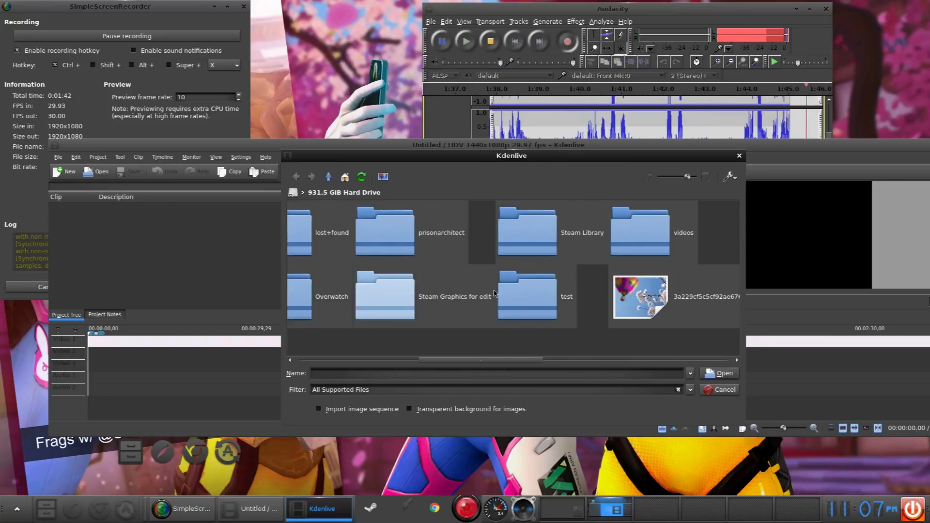
pyautogui.click(640, 230)
pyautogui.scroll(-5, 484, 278)
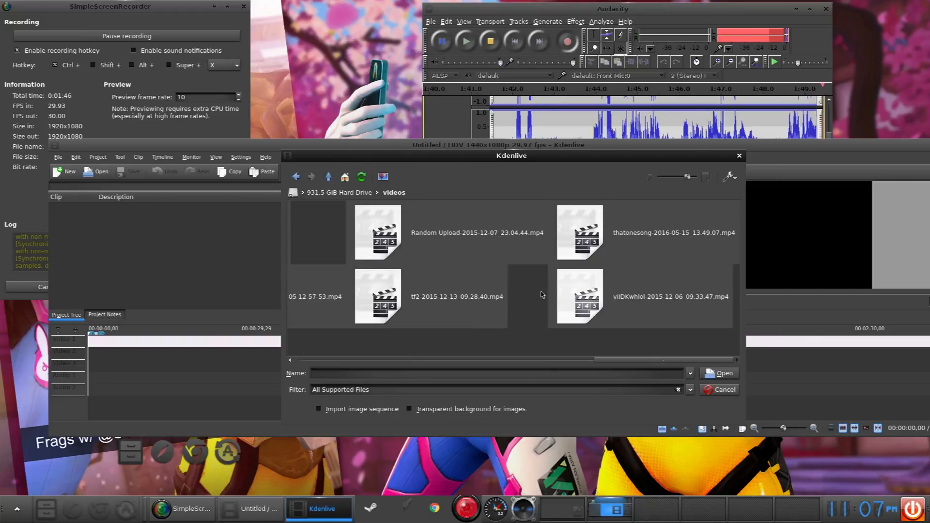
pyautogui.scroll(3, 570, 230)
pyautogui.scroll(-3, 569, 230)
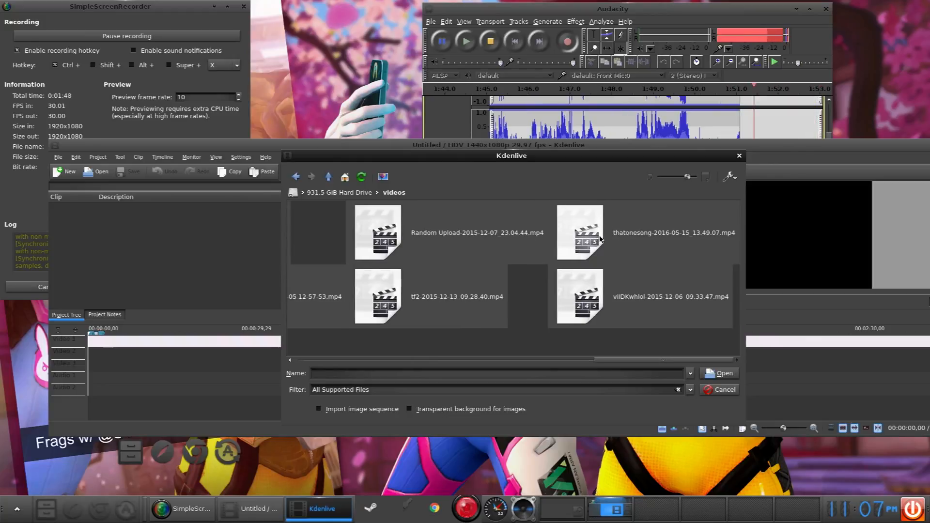
pyautogui.doubleClick(569, 230)
pyautogui.click(593, 317)
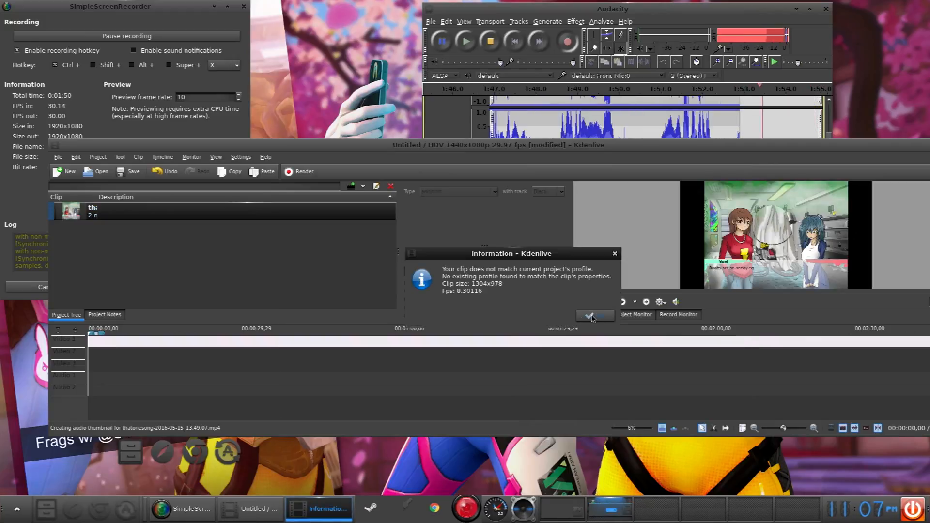
# - Play a short portion of the imported clip in the clip monitor
pyautogui.click(622, 302)
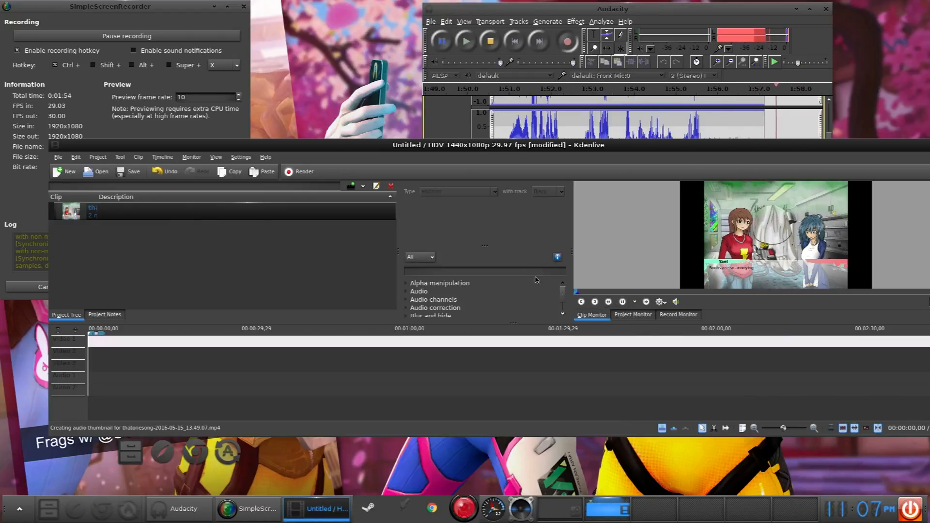
pyautogui.click(608, 301)
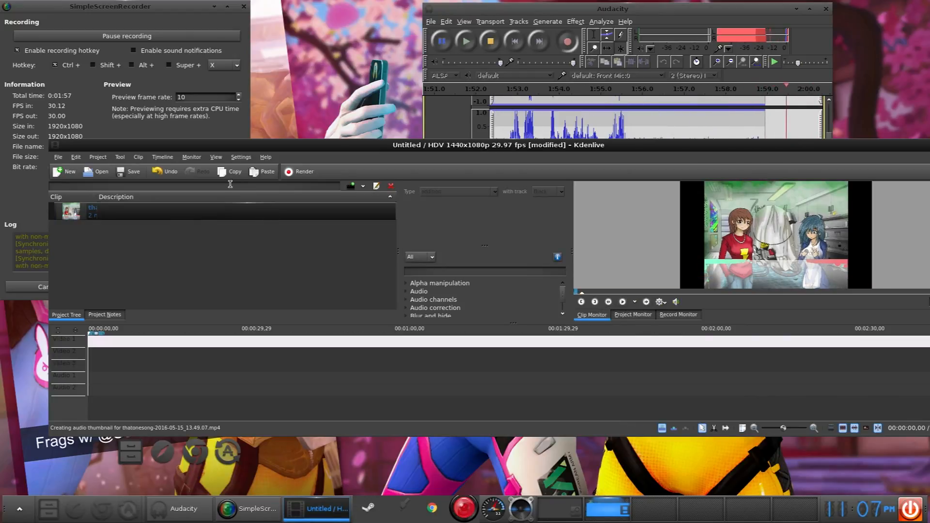
# - Place the imported thatonesong clip at the start of the Video 1 track on the timeline
pyautogui.rightClick(98, 239)
pyautogui.click(76, 247)
pyautogui.moveTo(102, 213); pyautogui.dragTo(91, 340)
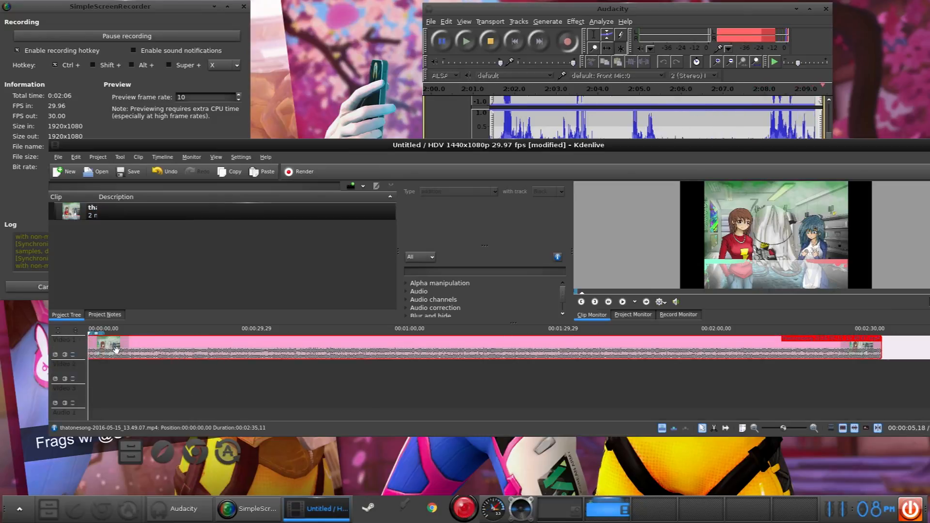
pyautogui.scroll(3, 117, 350)
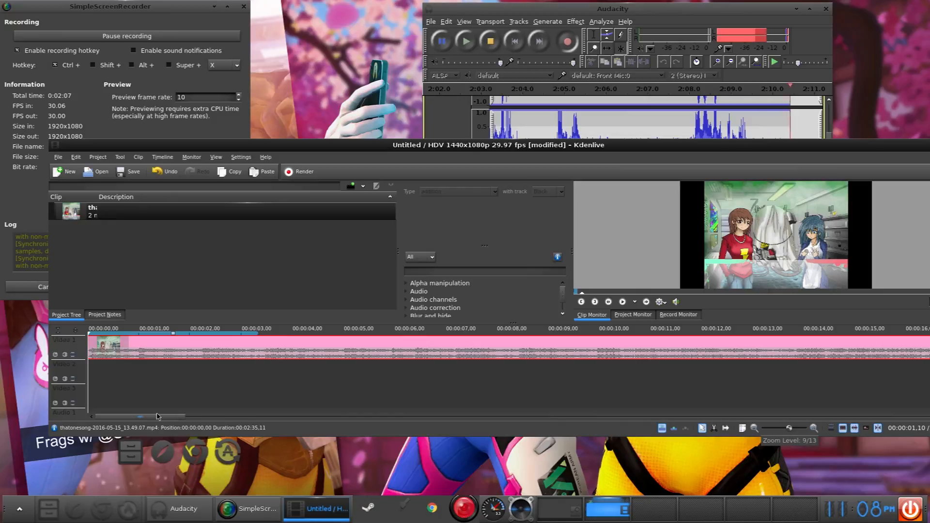
# - Scrub the playhead back and forth over the opening seconds of the thatonesong clip on the timeline
pyautogui.click(125, 371)
pyautogui.moveTo(111, 374); pyautogui.dragTo(309, 372)
pyautogui.click(339, 342)
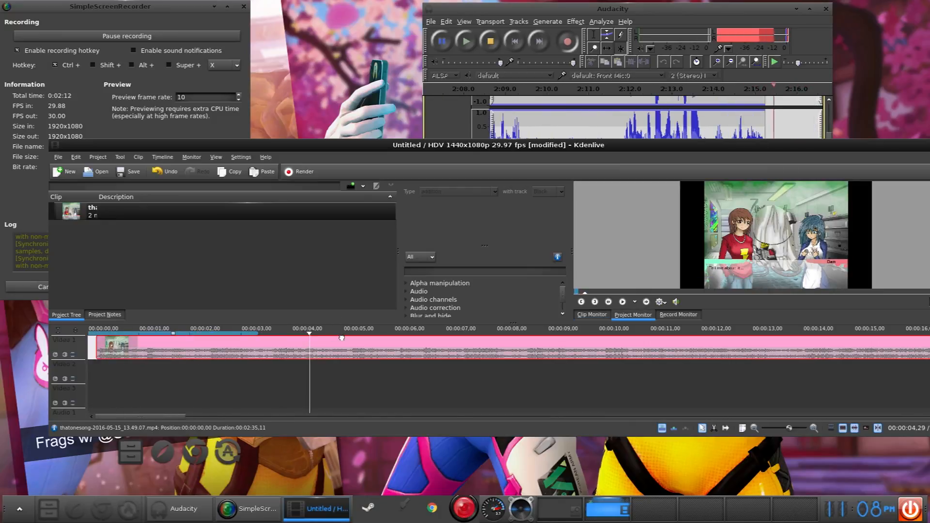
pyautogui.click(328, 334)
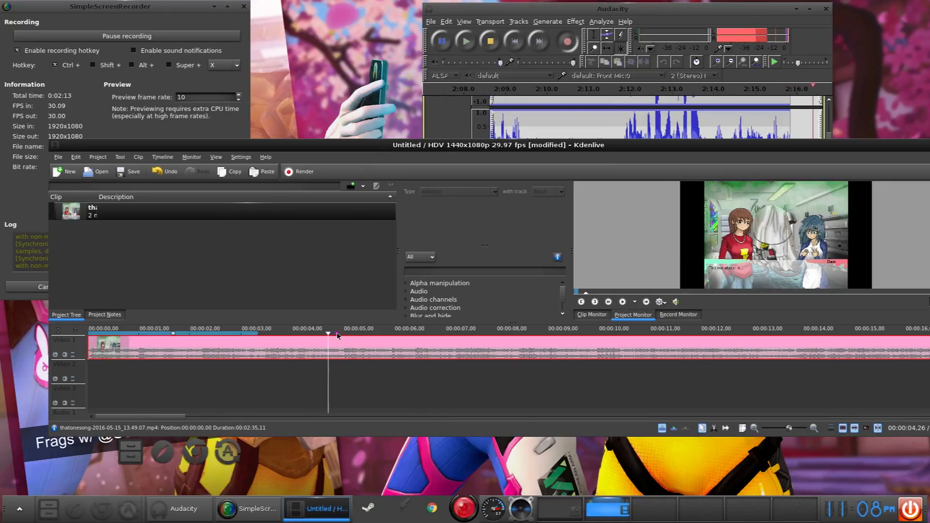
pyautogui.click(265, 334)
pyautogui.click(171, 379)
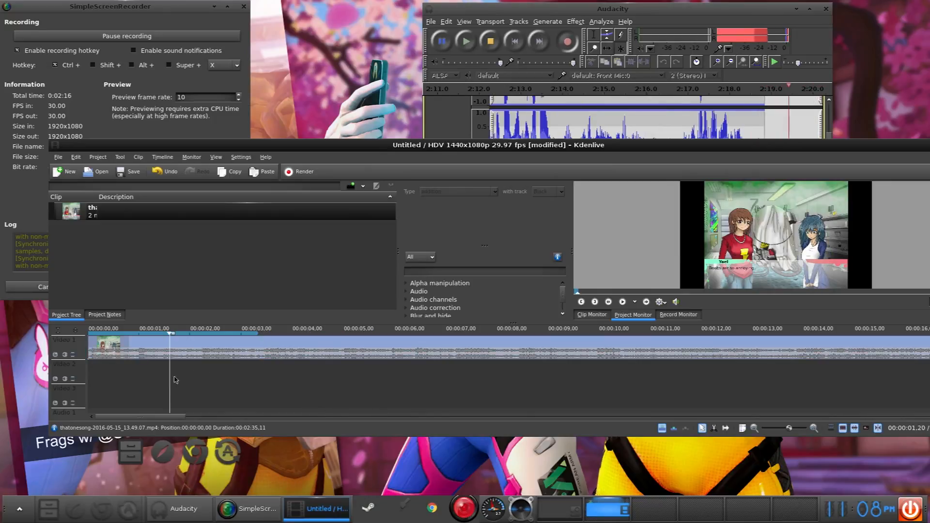
# - Play the timeline in the project monitor, pause it and return the timeline view to the start
pyautogui.click(623, 301)
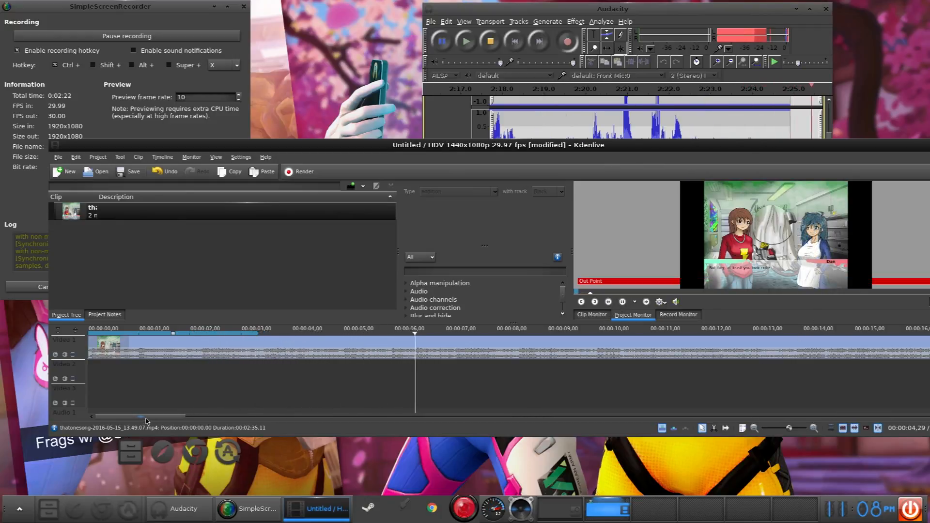
pyautogui.moveTo(148, 417)
pyautogui.mouseDown()
pyautogui.moveTo(210, 420)
pyautogui.moveTo(156, 419)
pyautogui.mouseUp()
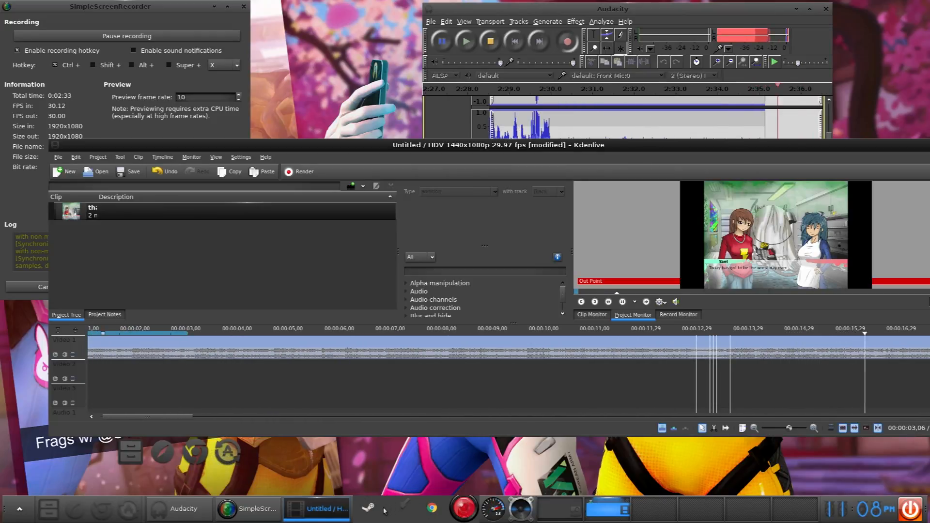
pyautogui.moveTo(156, 420); pyautogui.dragTo(172, 421)
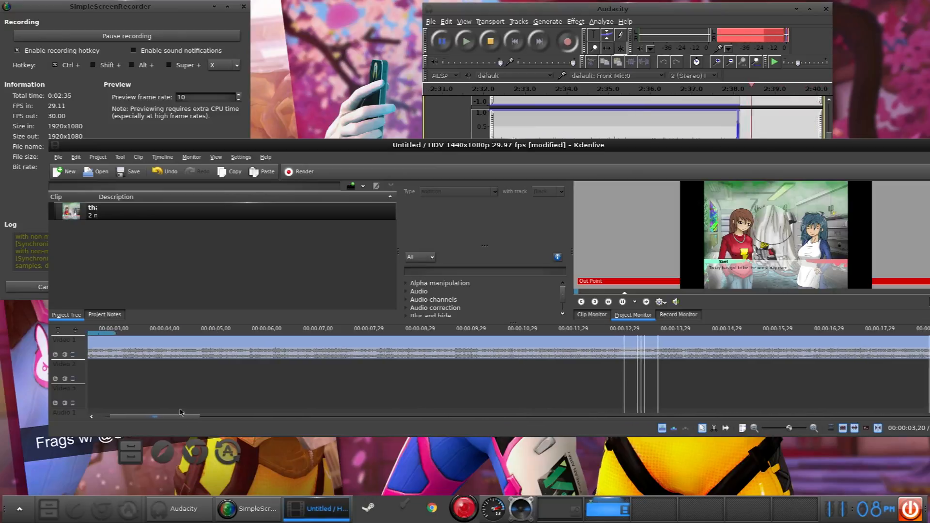
pyautogui.click(623, 302)
pyautogui.moveTo(203, 416); pyautogui.dragTo(135, 411)
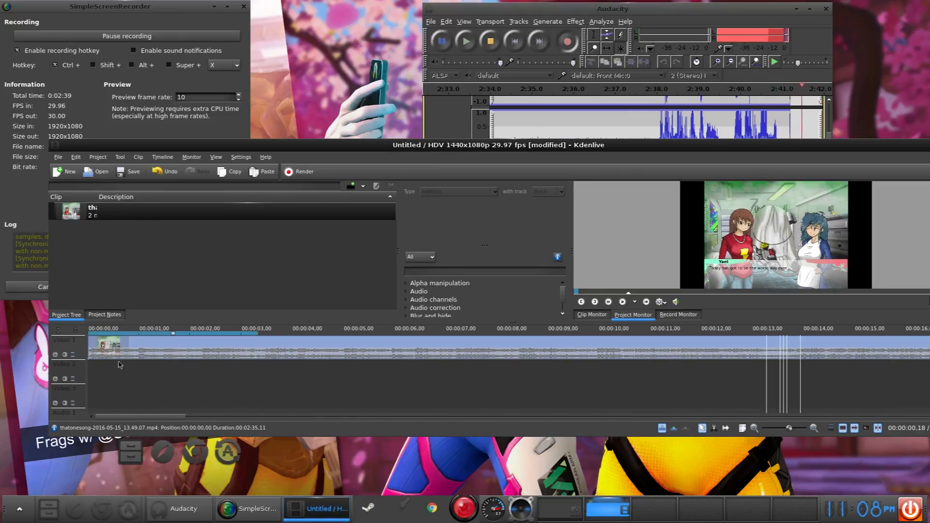
# - Cut the thatonesong clip on the Video 1 track at the playhead at 00:00:08,20
pyautogui.rightClick(187, 354)
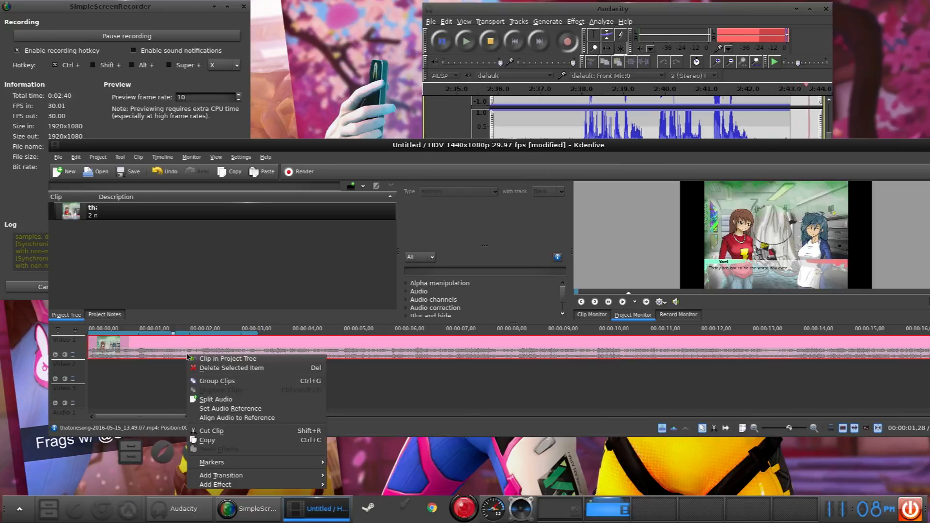
pyautogui.click(183, 391)
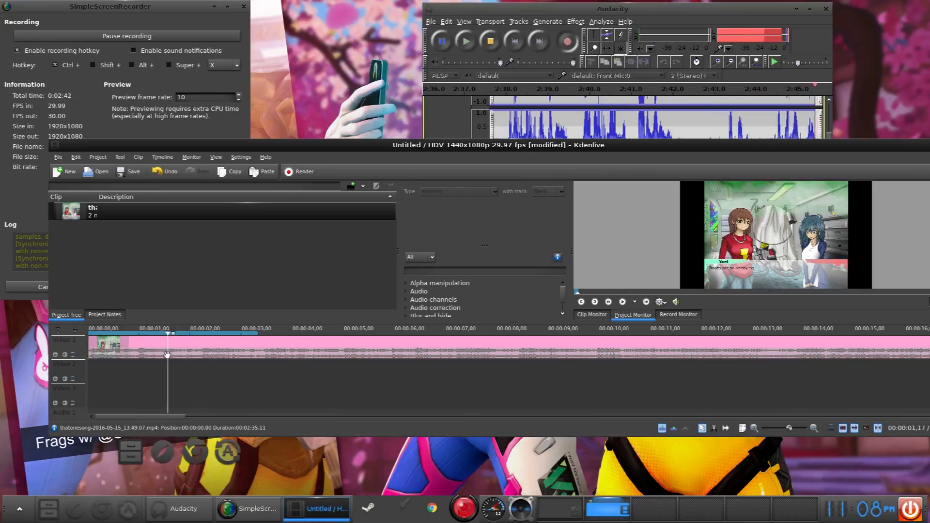
pyautogui.click(198, 374)
pyautogui.click(357, 380)
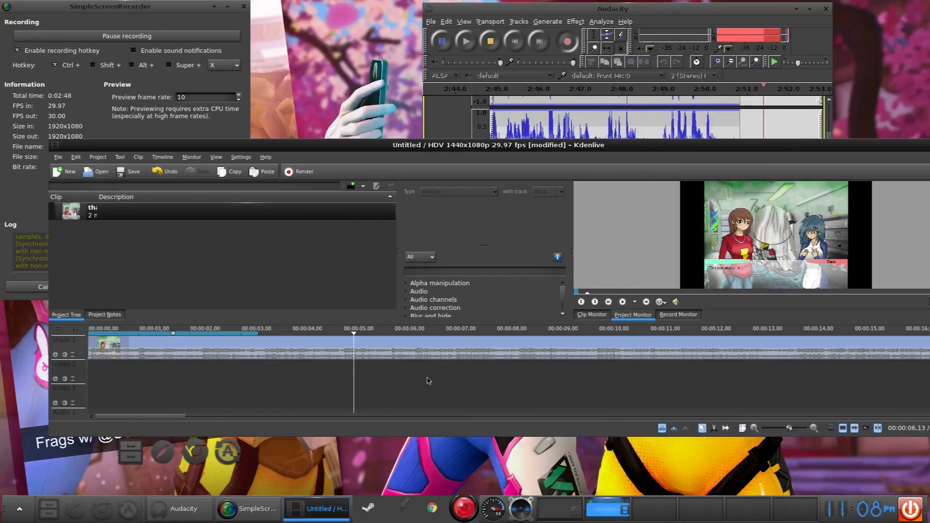
pyautogui.click(448, 378)
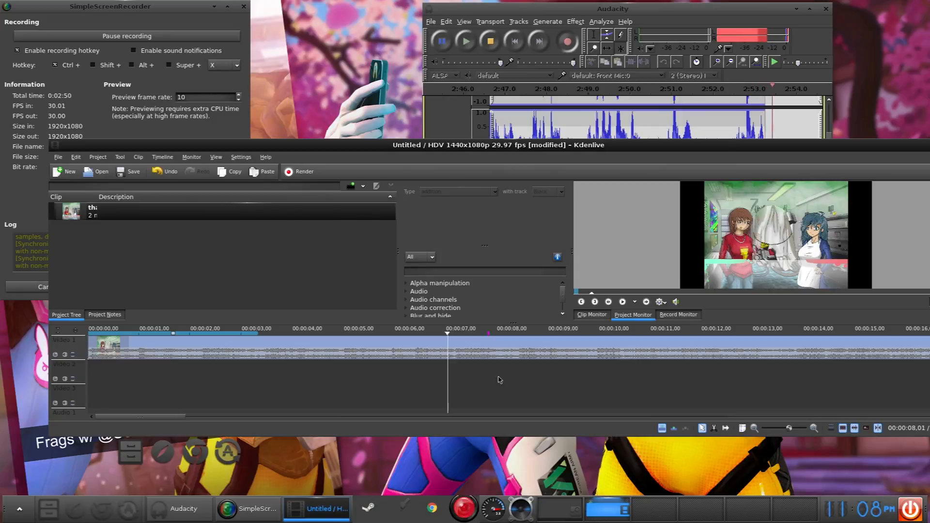
pyautogui.click(535, 357)
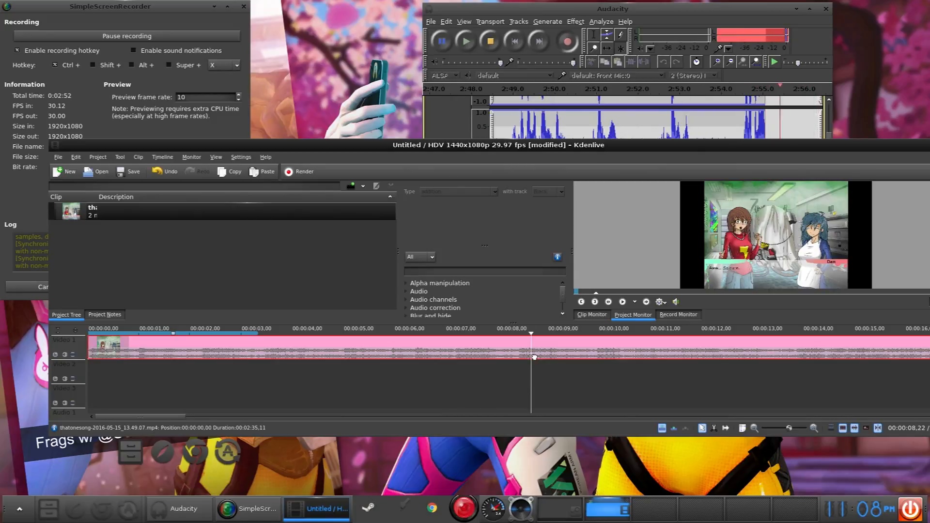
pyautogui.rightClick(534, 352)
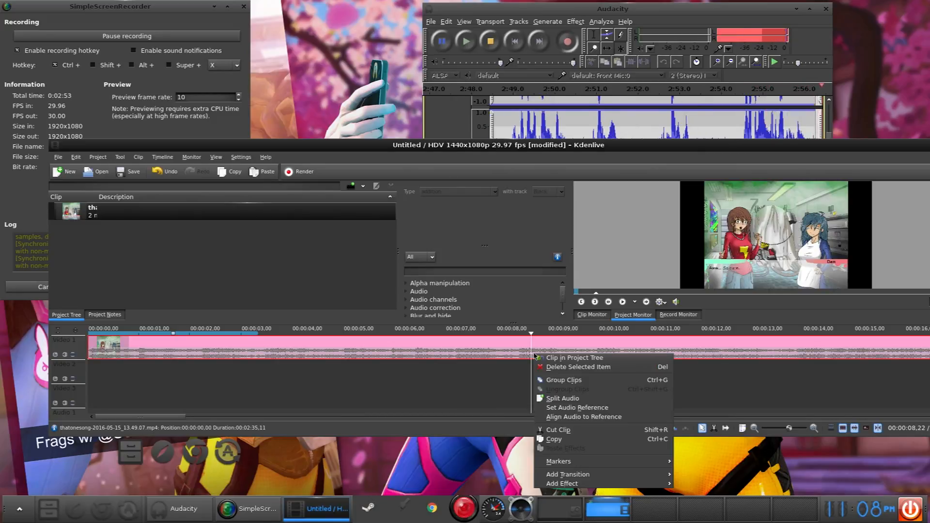
pyautogui.click(567, 434)
# - Delete both pieces of the cut clip from the timeline and remove the thatonesong clip from the project
pyautogui.click(519, 346)
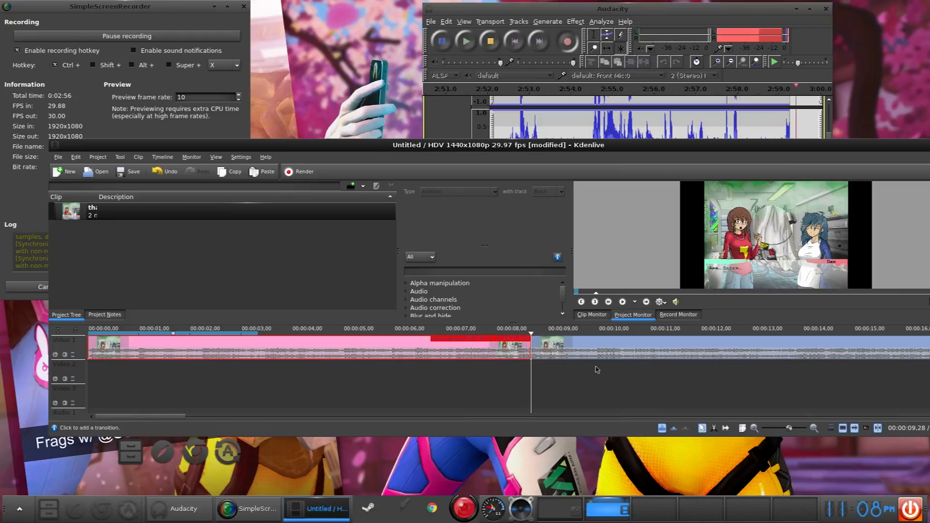
pyautogui.keyDown('ctrl'); pyautogui.click(580, 352); pyautogui.keyUp('ctrl')
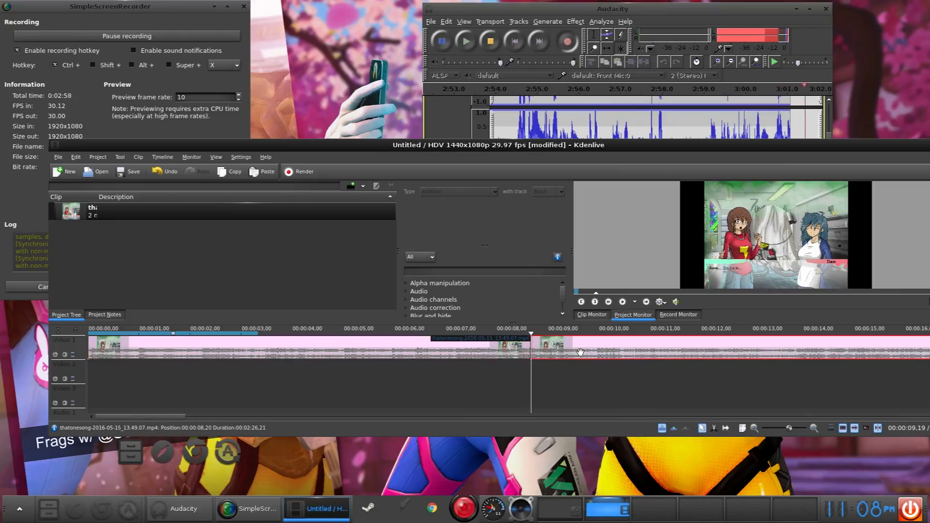
pyautogui.press('Delete')
pyautogui.rightClick(242, 211)
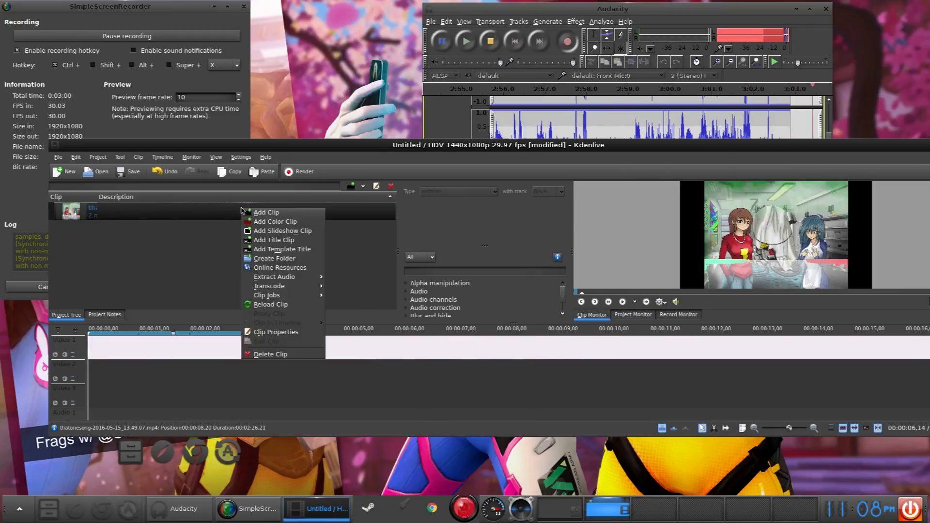
pyautogui.click(293, 346)
# - Add the clip linuxhowtopointo-2016-06-05_20.36.29.mp4 from the videos folder to the project
pyautogui.rightClick(124, 239)
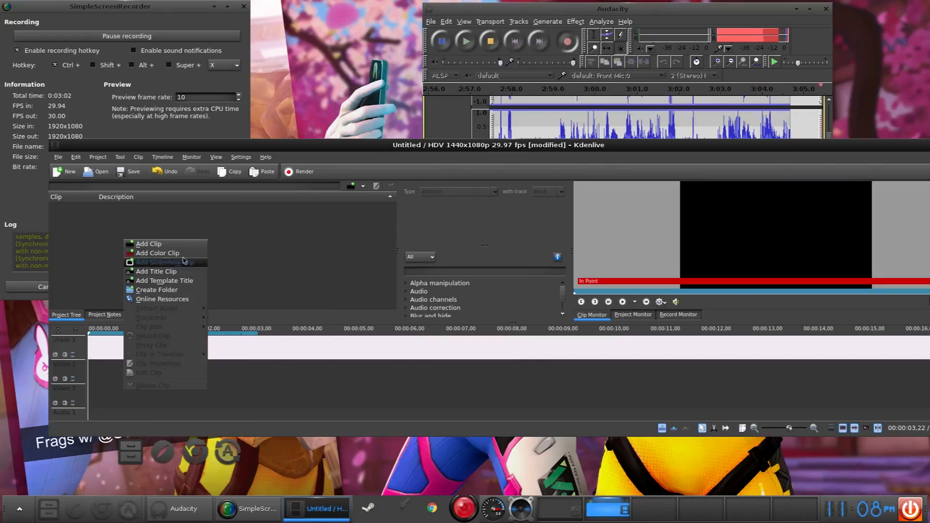
pyautogui.click(179, 251)
pyautogui.click(477, 312)
pyautogui.rightClick(236, 295)
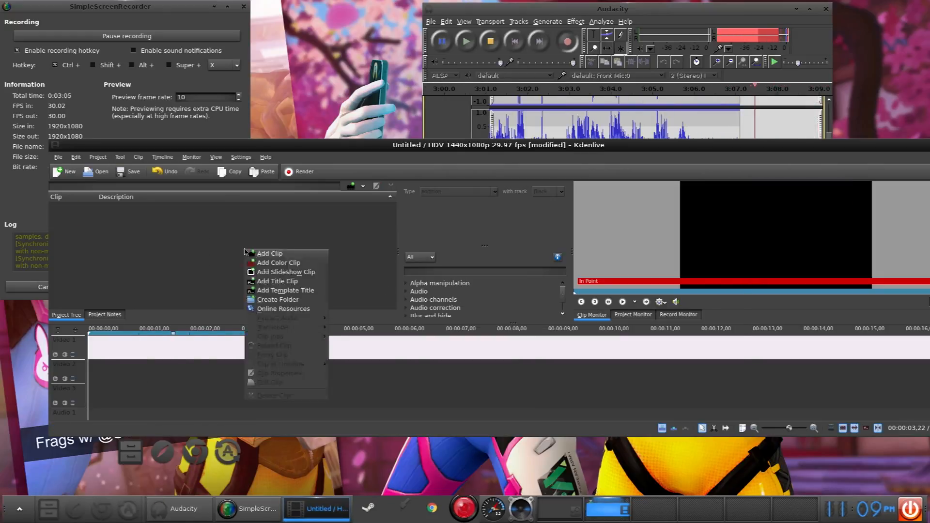
pyautogui.click(262, 303)
pyautogui.scroll(1, 486, 291)
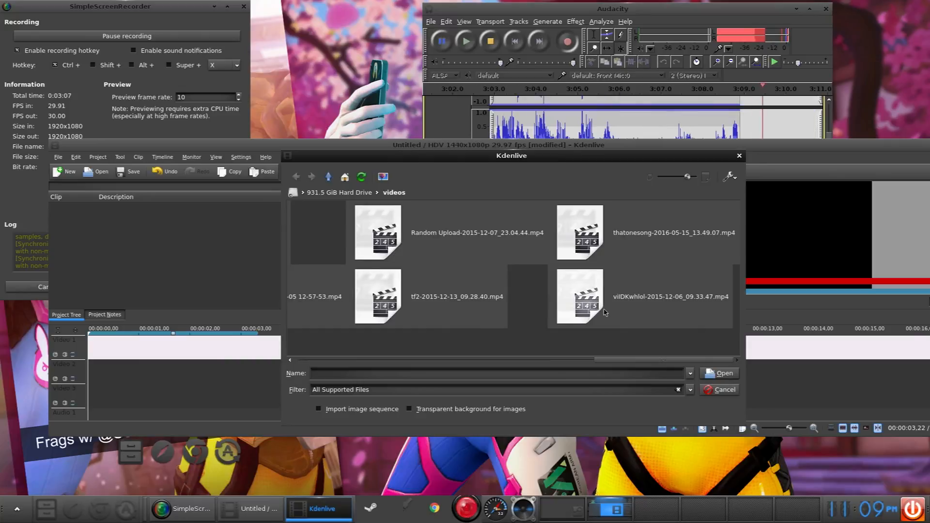
pyautogui.scroll(1, 526, 258)
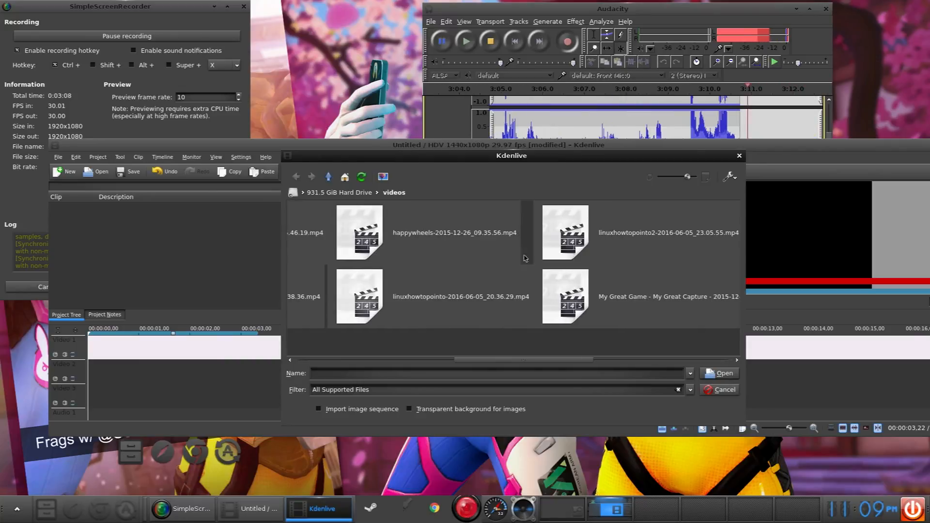
pyautogui.doubleClick(458, 308)
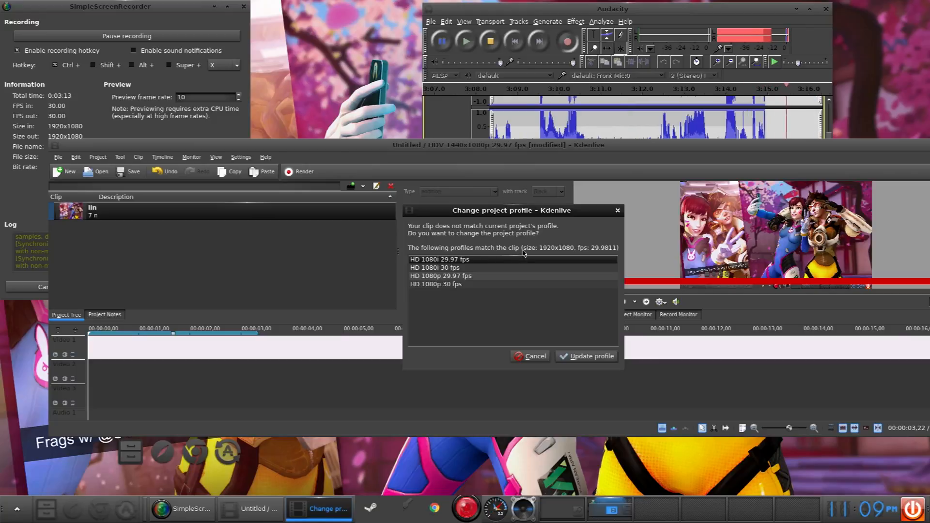
# - Compare the suggested matching profiles and update the project profile to HD 1080i 30 fps
pyautogui.click(464, 268)
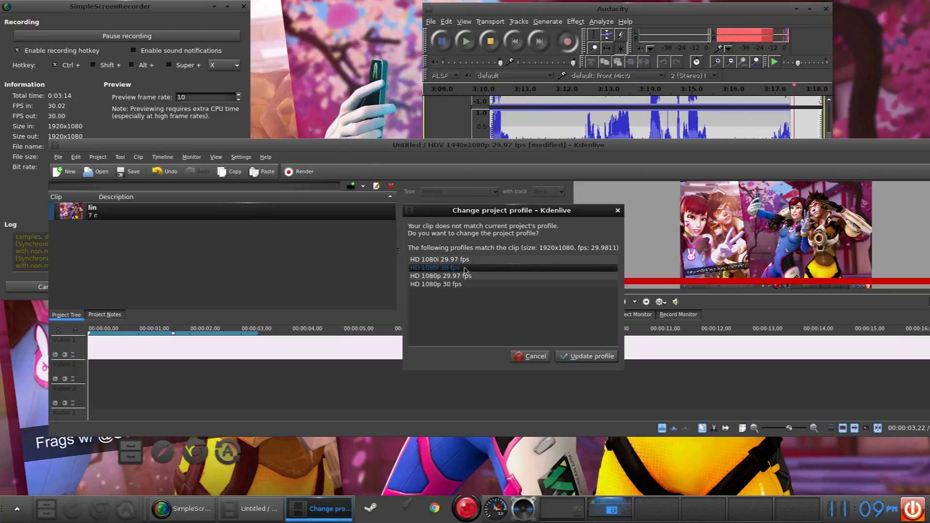
pyautogui.click(468, 284)
pyautogui.click(469, 276)
pyautogui.click(469, 268)
pyautogui.click(468, 261)
pyautogui.click(468, 278)
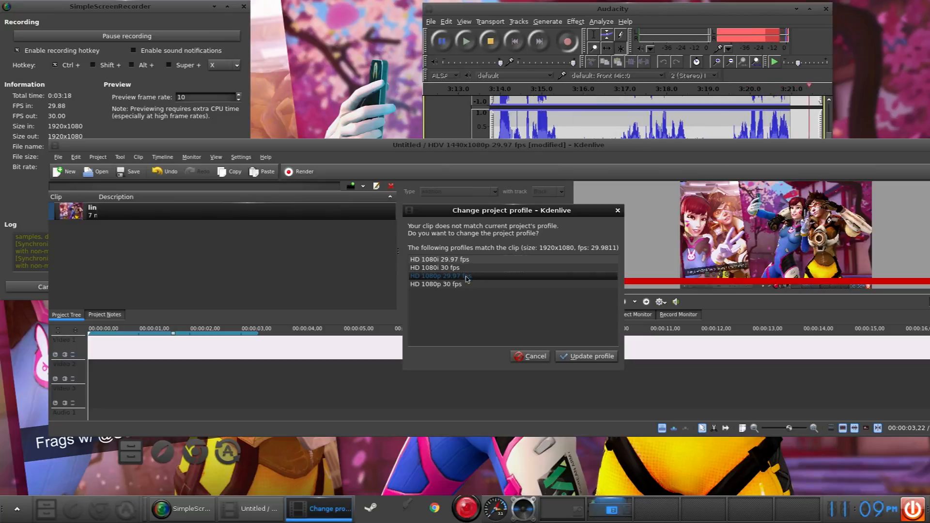
pyautogui.click(464, 268)
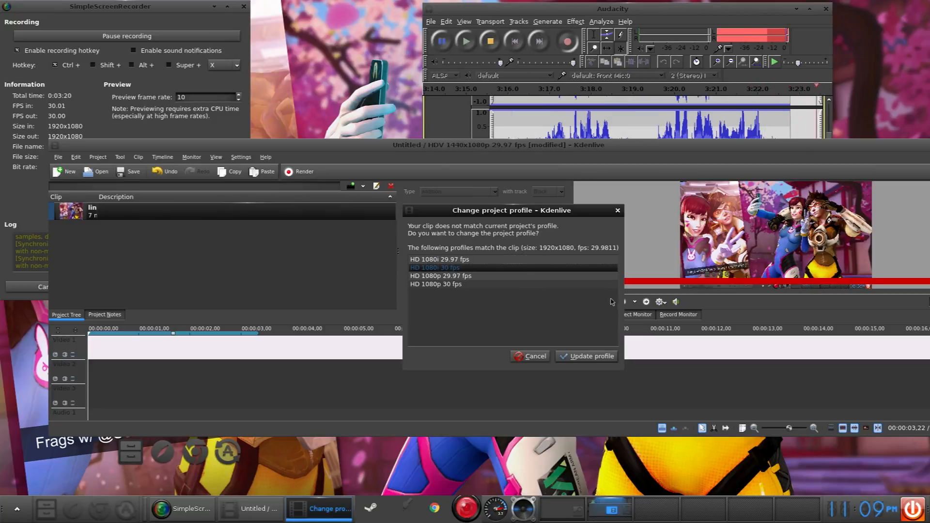
pyautogui.click(611, 357)
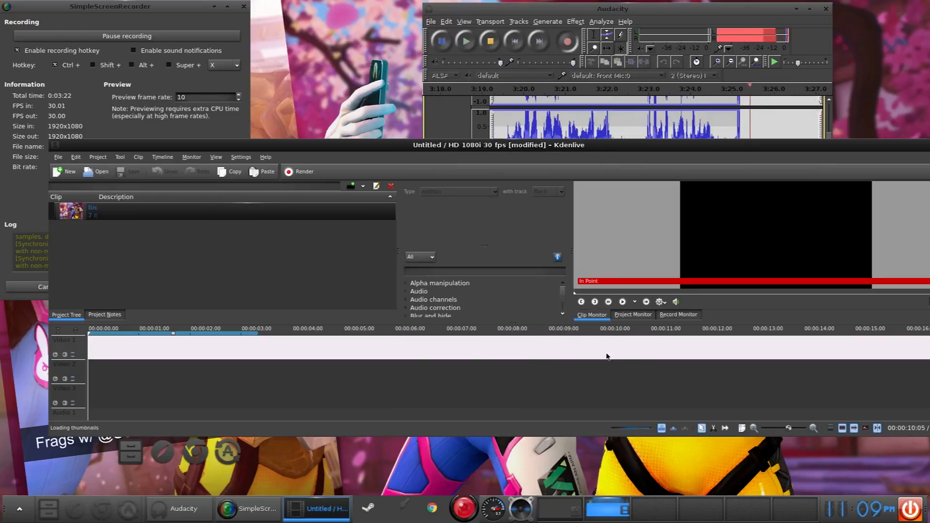
# - Add the audio file voiceoverlinux.mp3 from the 931.5 GiB Hard Drive to the project
pyautogui.rightClick(181, 259)
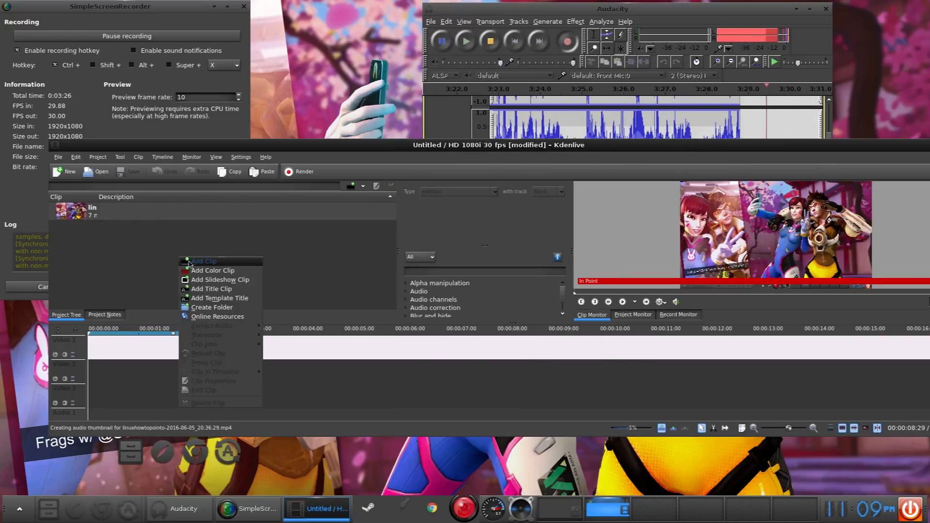
pyautogui.click(189, 263)
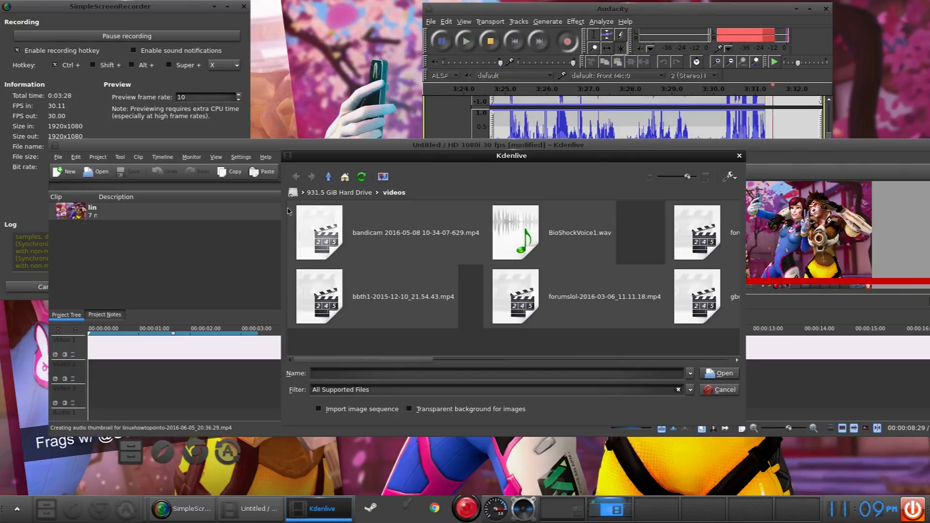
pyautogui.click(340, 193)
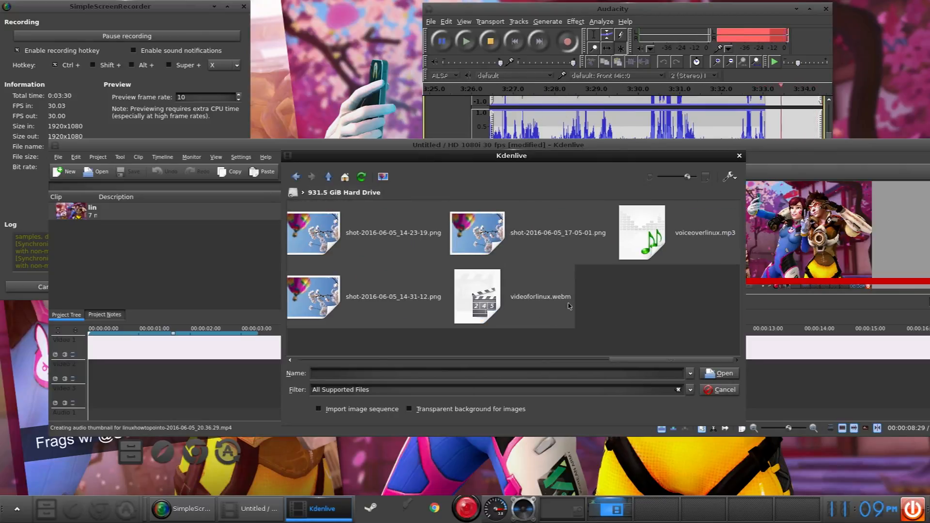
pyautogui.click(658, 244)
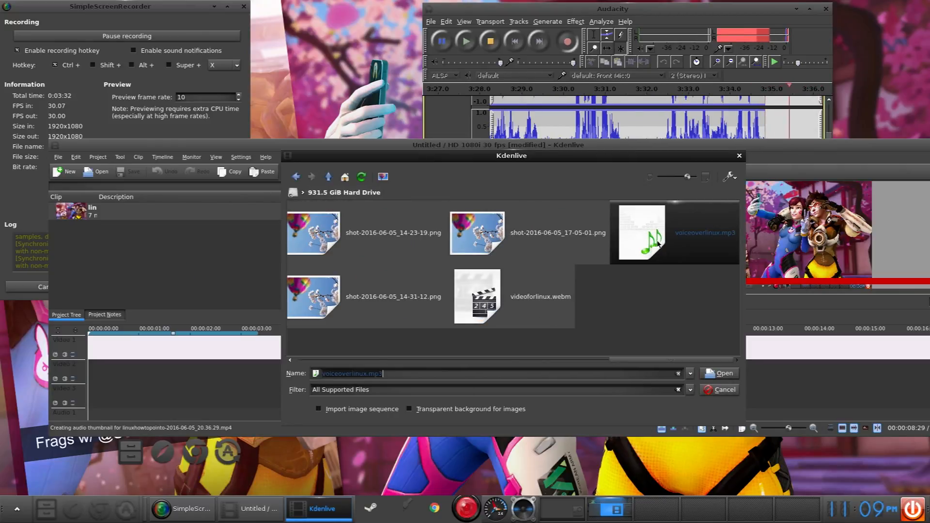
pyautogui.doubleClick(658, 244)
# - Add the webcam video videoforlinux.webm from the 931.5 GiB Hard Drive to the project
pyautogui.rightClick(196, 262)
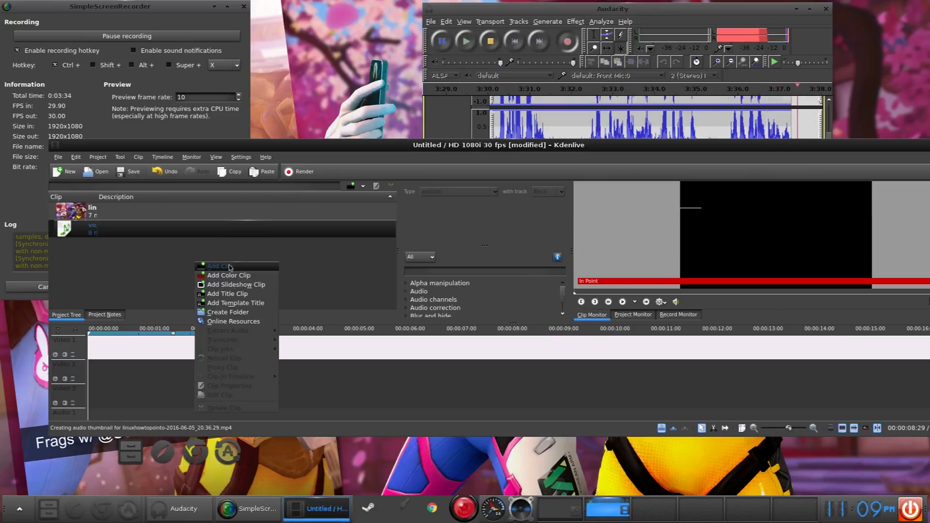
pyautogui.click(147, 255)
pyautogui.rightClick(153, 257)
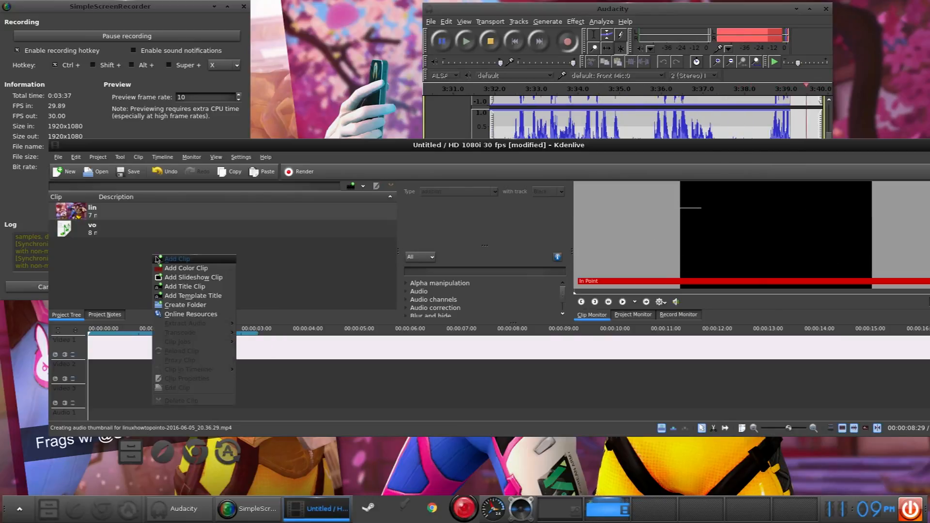
pyautogui.click(184, 258)
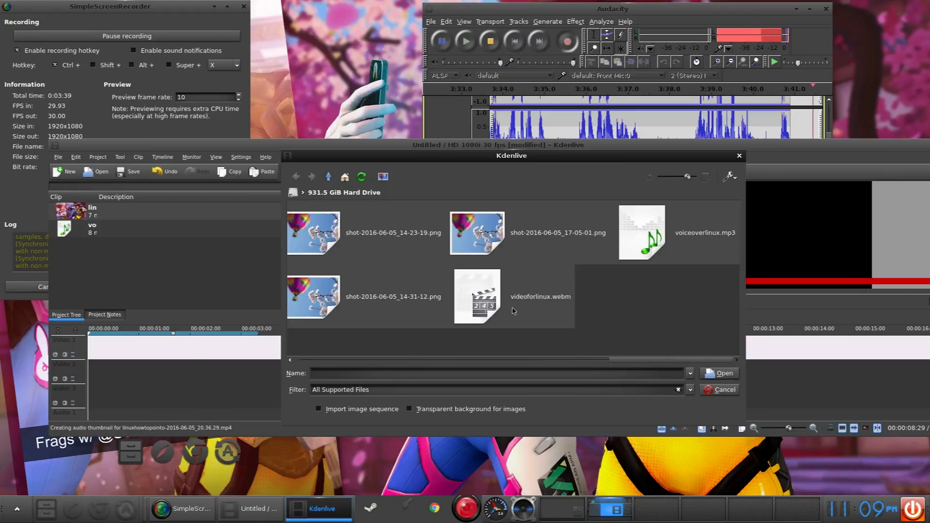
pyautogui.doubleClick(519, 316)
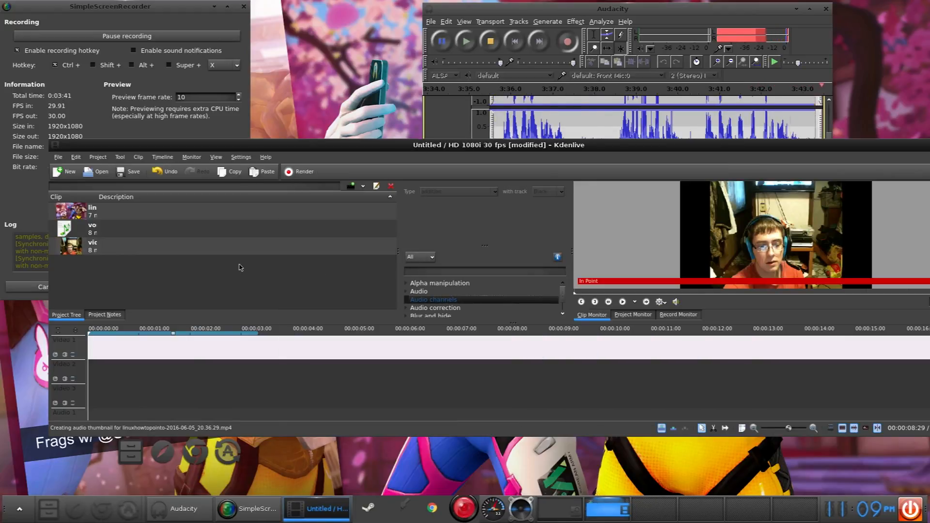
# - Play a brief portion of the videoforlinux.webm clip in the clip monitor and pause it
pyautogui.click(234, 254)
pyautogui.click(623, 302)
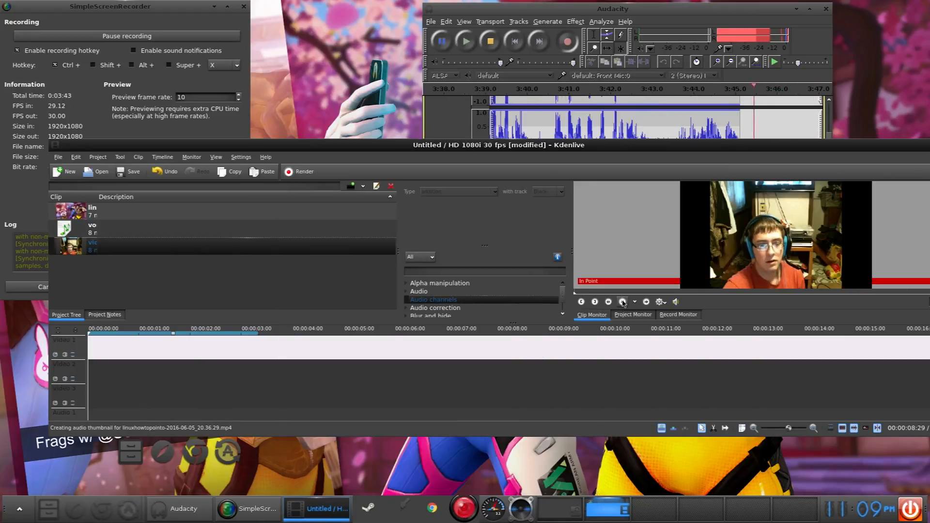
pyautogui.click(623, 302)
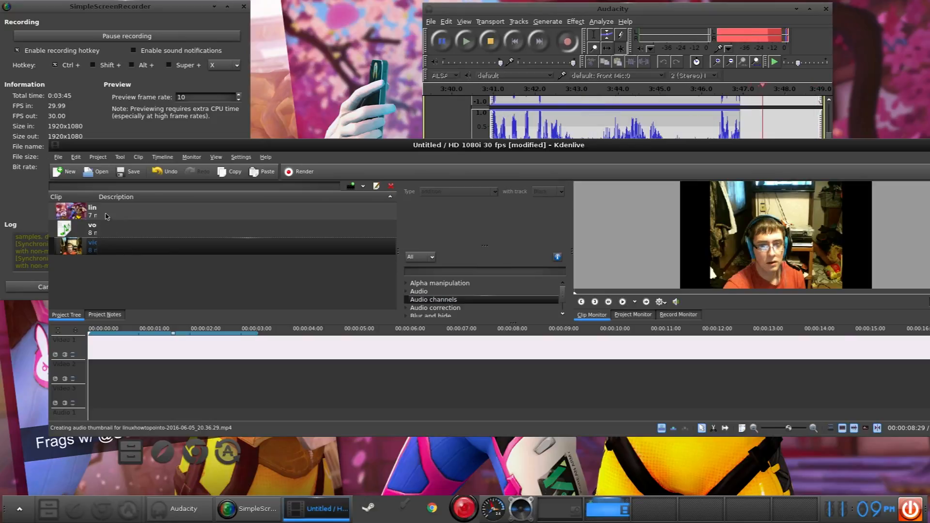
# - Preview the voiceover, screen recording and webcam clips from the project tree in the clip monitor
pyautogui.click(128, 228)
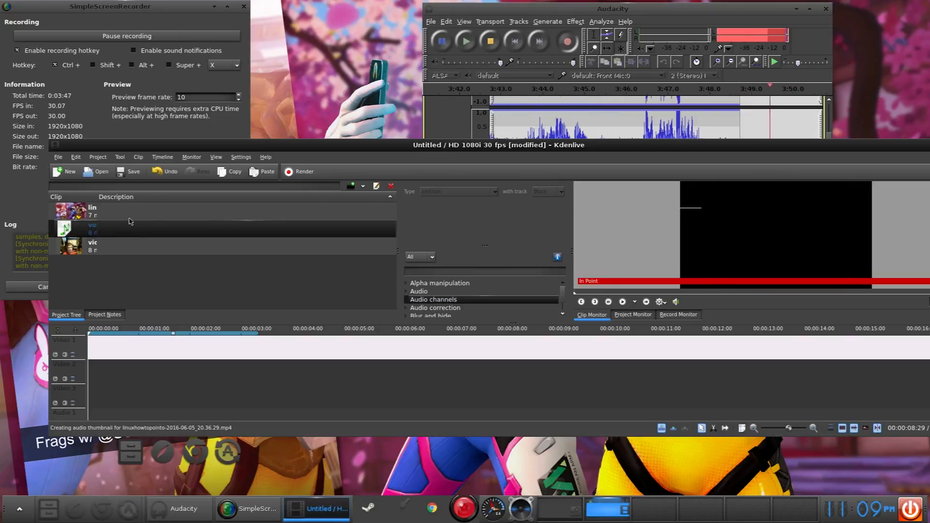
pyautogui.click(130, 216)
pyautogui.click(130, 245)
pyautogui.click(134, 233)
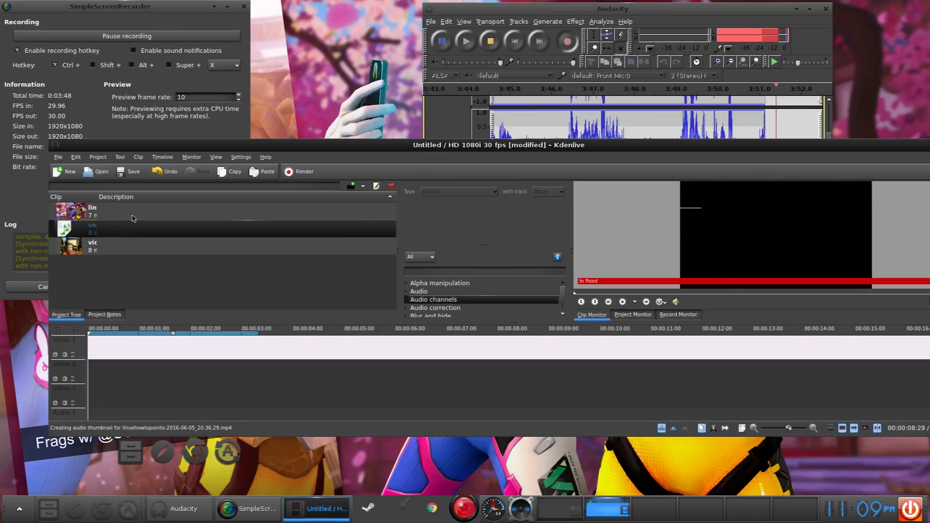
pyautogui.click(134, 216)
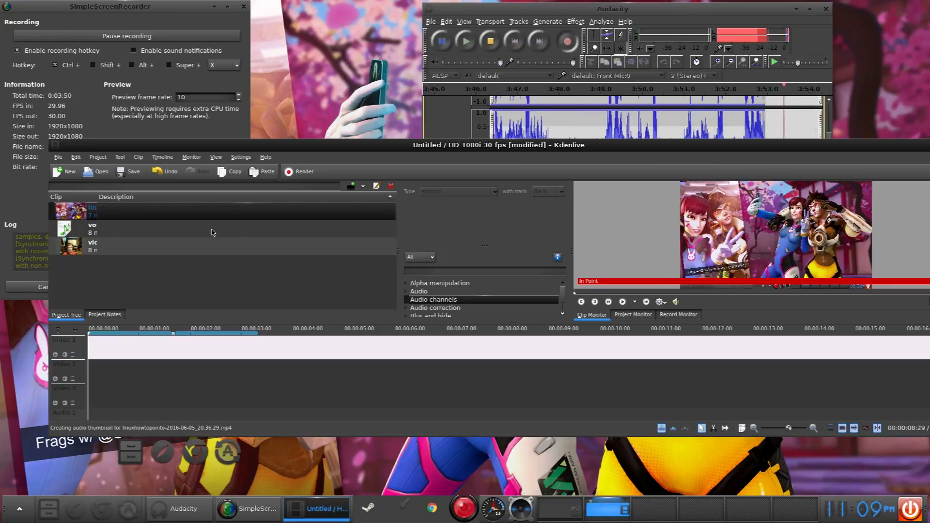
# - Place the webcam clip on Video 1, the screen recording on Video 2 and the voiceover on Video 3, all starting at zero
pyautogui.moveTo(188, 250); pyautogui.dragTo(108, 302)
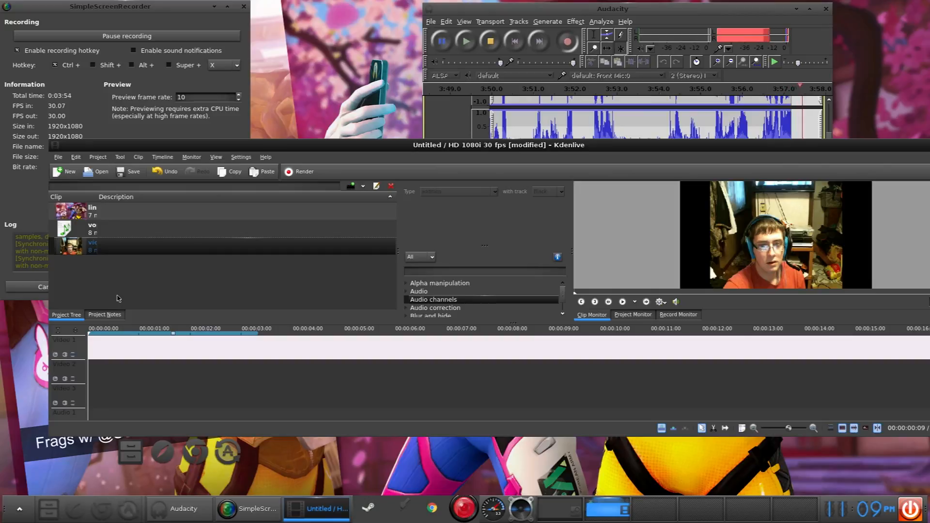
pyautogui.moveTo(110, 253); pyautogui.dragTo(91, 343)
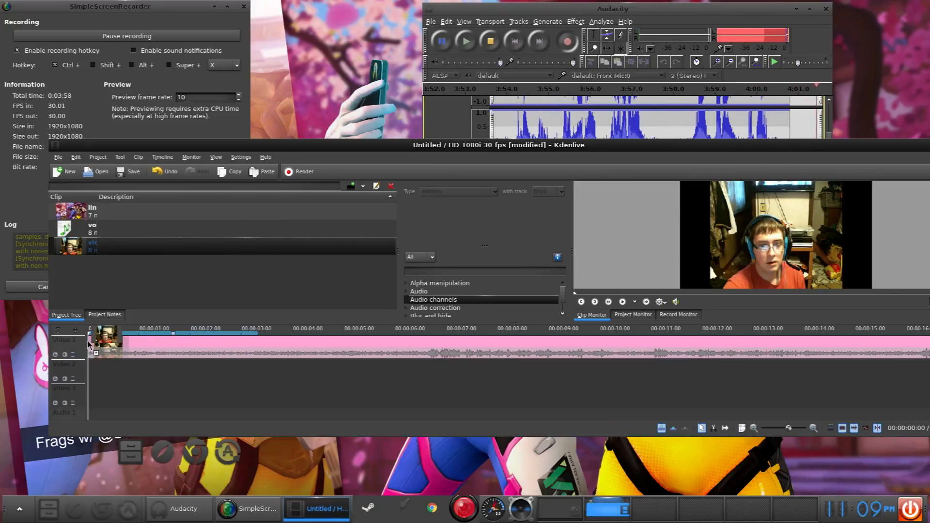
pyautogui.moveTo(174, 217); pyautogui.dragTo(91, 375)
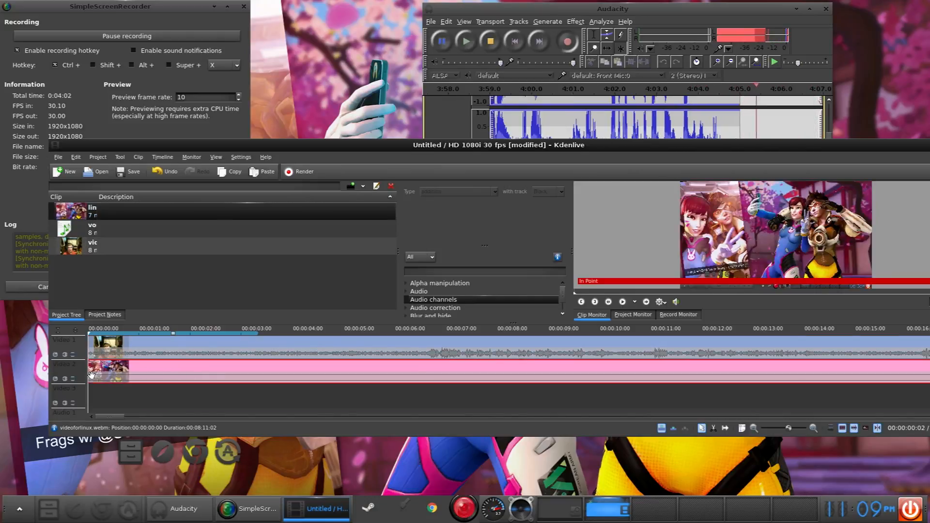
pyautogui.moveTo(122, 237); pyautogui.dragTo(92, 388)
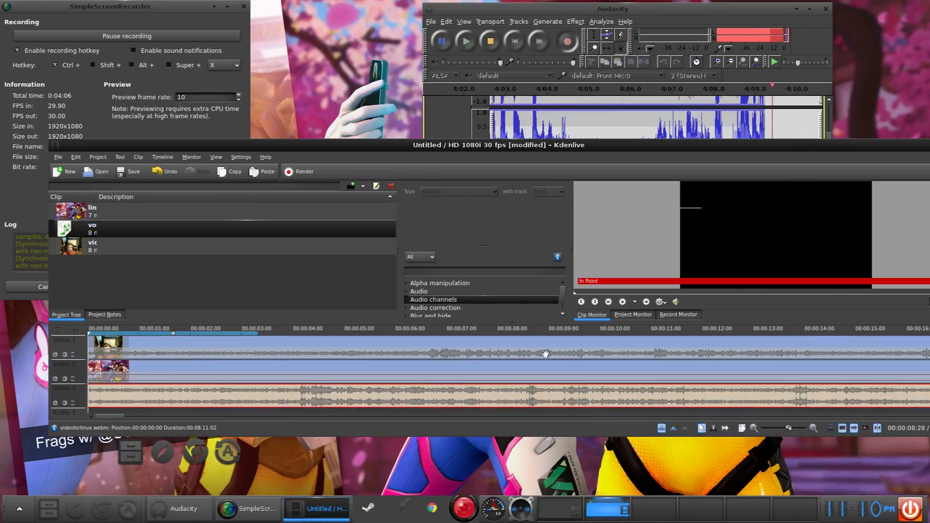
# - Play the assembled timeline and set the playhead where the voiceover's speech begins, just after 4 seconds
pyautogui.click(333, 353)
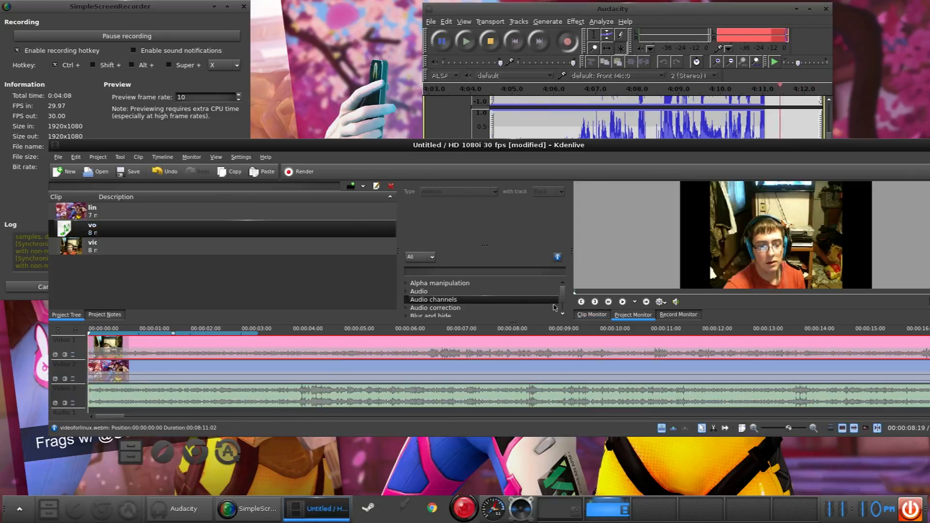
pyautogui.click(622, 301)
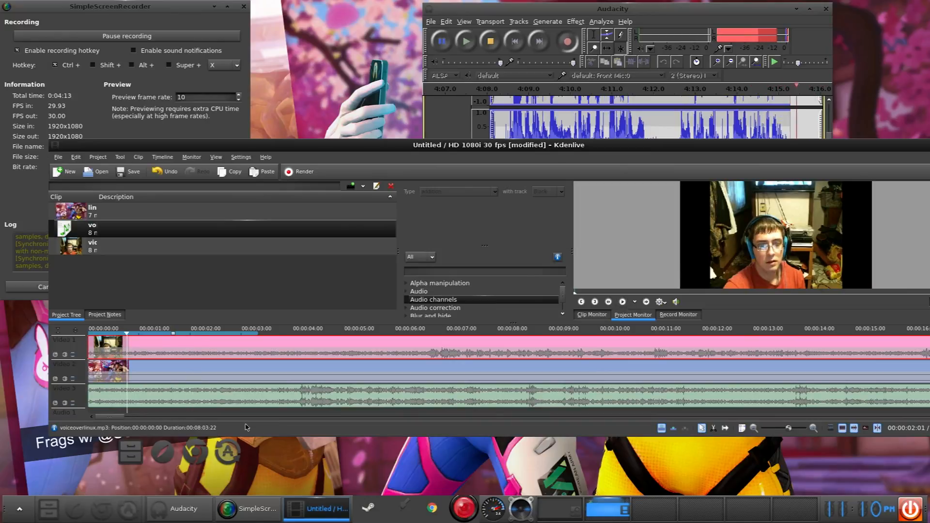
pyautogui.click(297, 414)
pyautogui.click(297, 414)
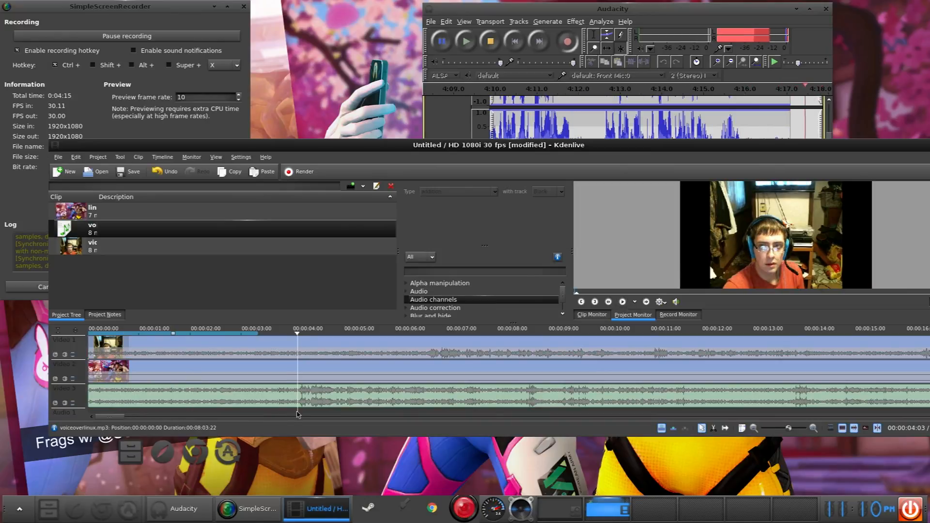
pyautogui.click(286, 399)
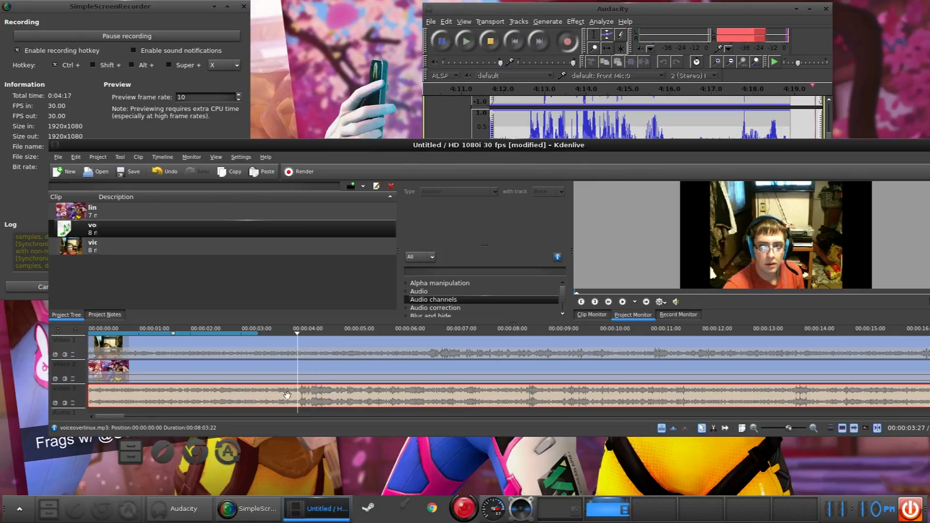
pyautogui.scroll(2, 299, 400)
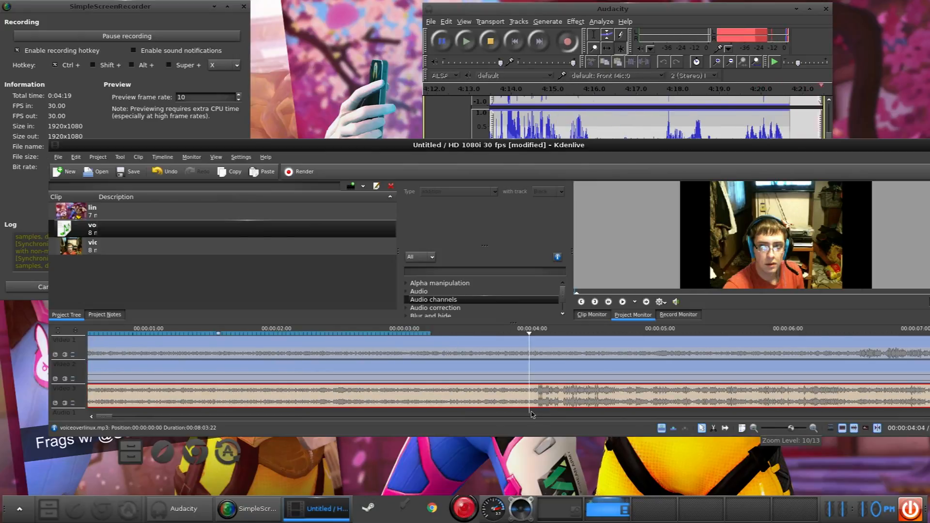
pyautogui.click(538, 413)
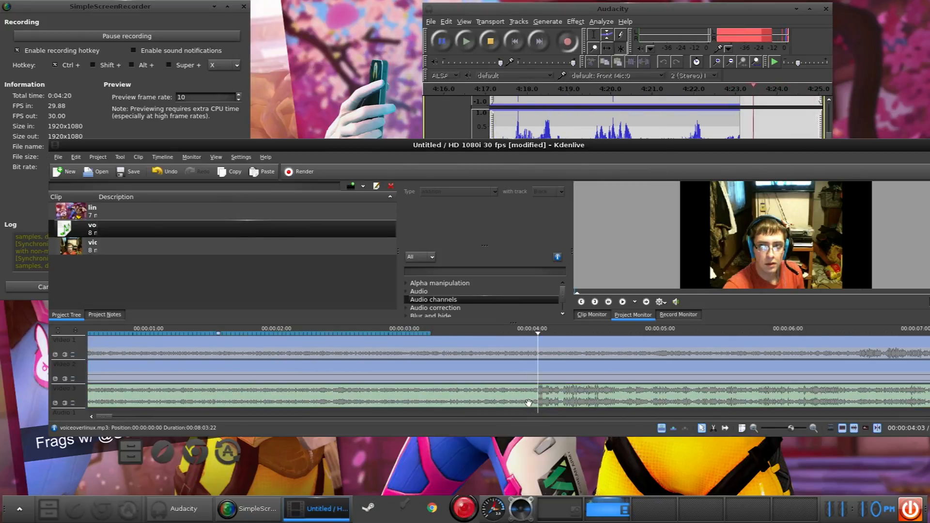
pyautogui.click(623, 301)
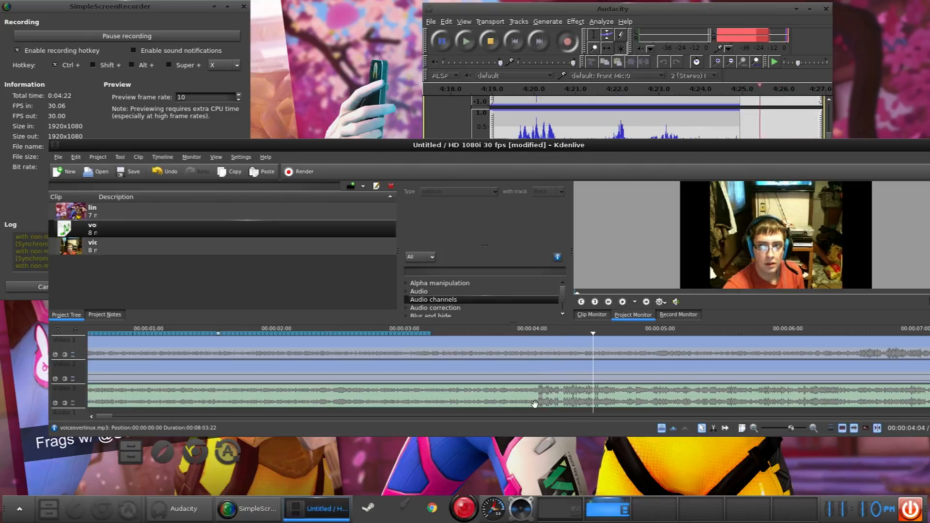
pyautogui.click(537, 412)
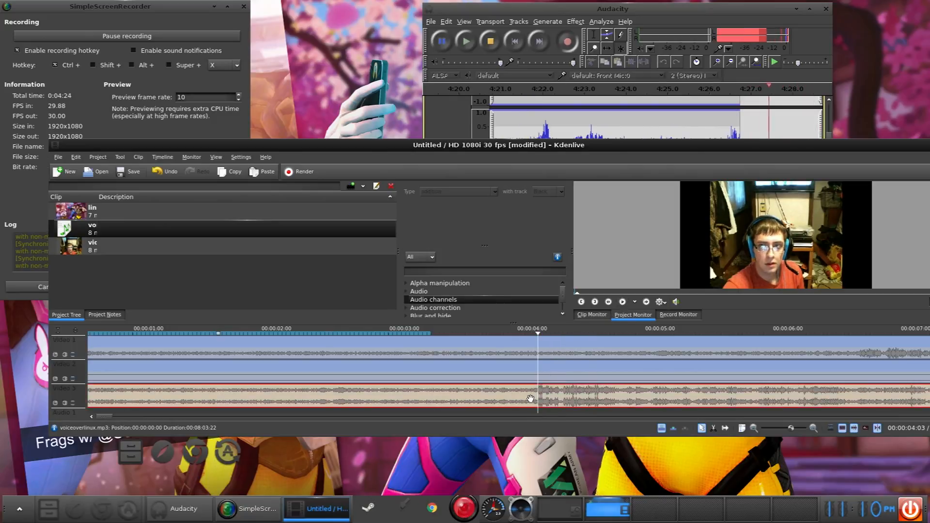
# - Cut off the voiceover's lead-in before the playhead and move the remaining part to the start of Video 3
pyautogui.rightClick(534, 401)
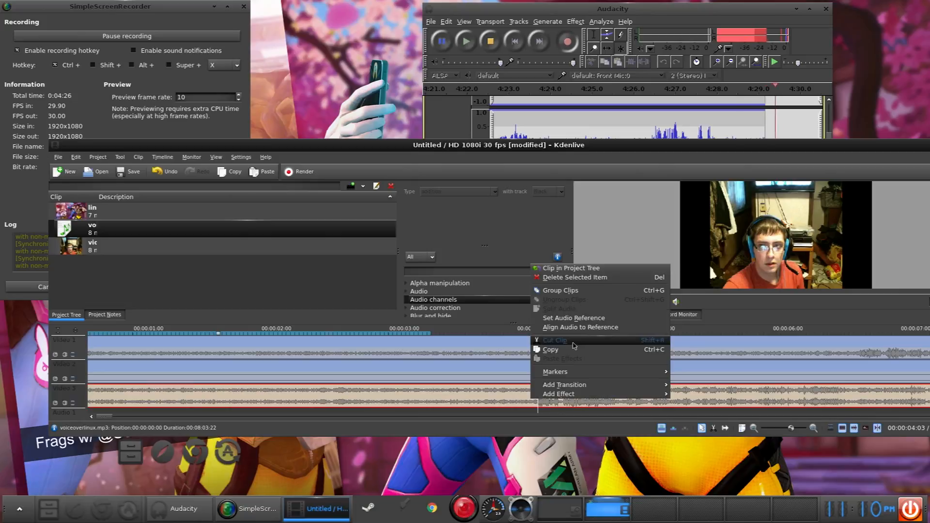
pyautogui.click(574, 341)
pyautogui.click(510, 397)
pyautogui.press('Delete')
pyautogui.moveTo(625, 401); pyautogui.dragTo(273, 363)
pyautogui.moveTo(103, 377); pyautogui.dragTo(102, 389)
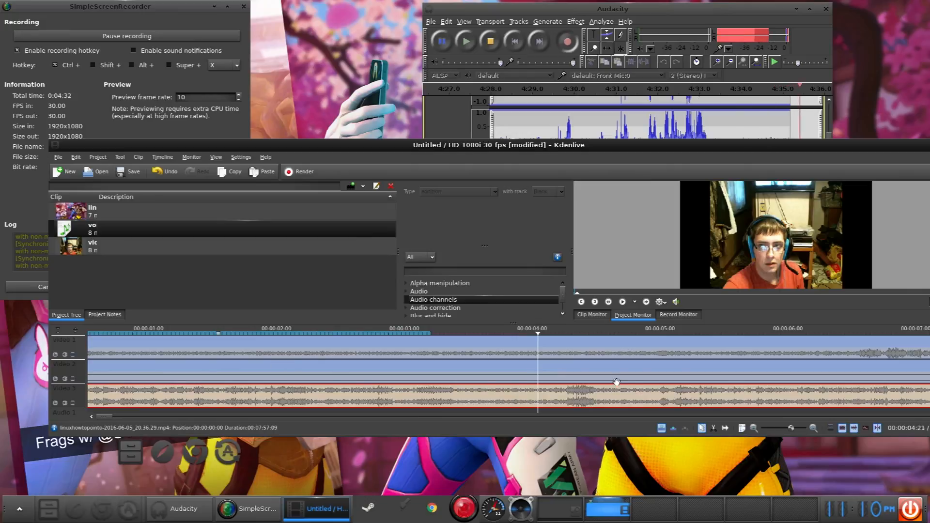
# - Play the webcam footage from about 5 seconds and set the playhead where its speech begins, at about 00:00:06:20
pyautogui.click(797, 371)
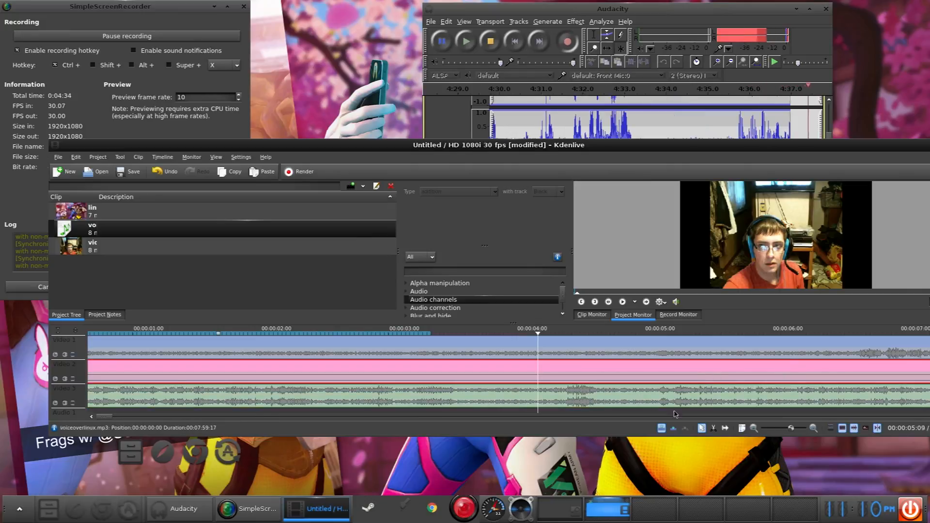
pyautogui.click(658, 334)
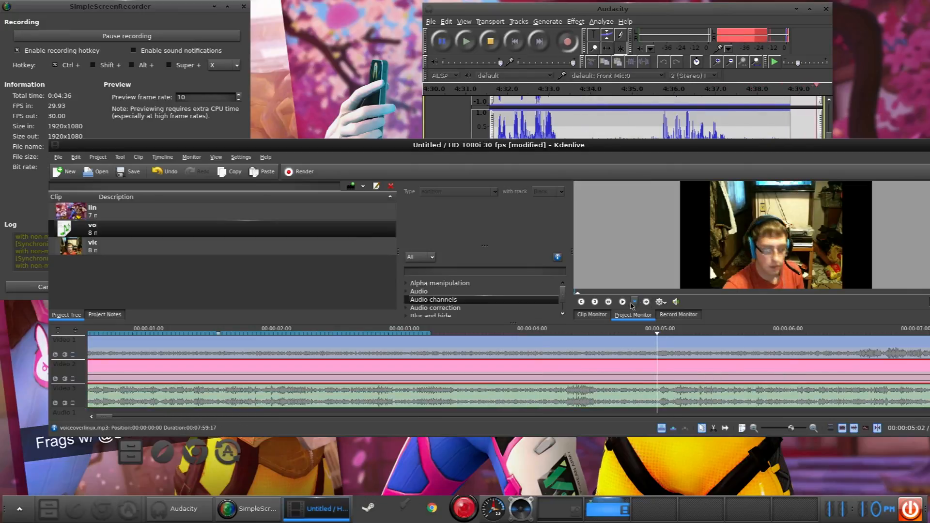
pyautogui.click(623, 302)
pyautogui.click(623, 303)
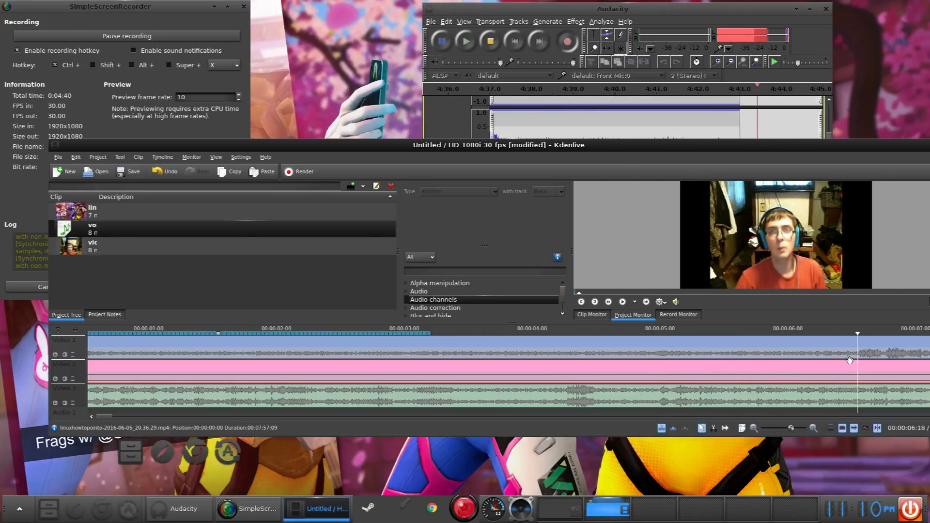
pyautogui.click(853, 334)
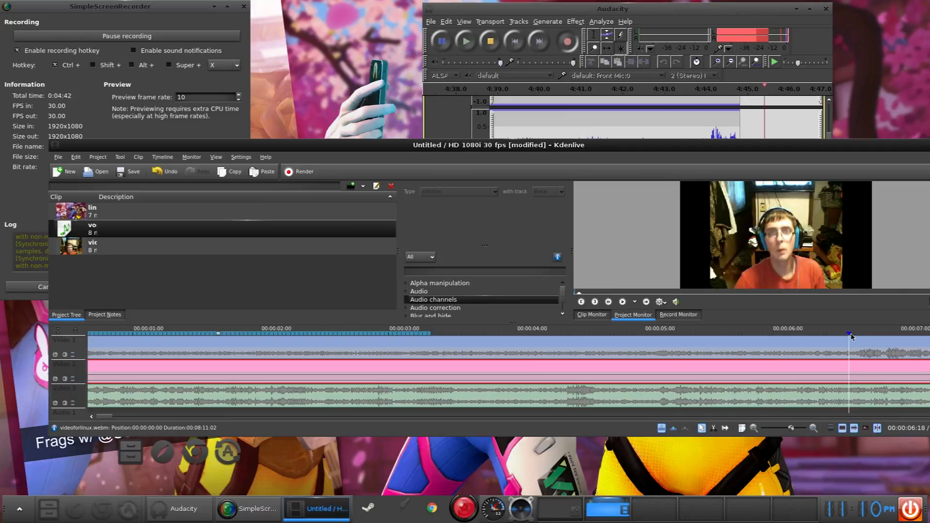
pyautogui.moveTo(848, 335); pyautogui.dragTo(858, 335)
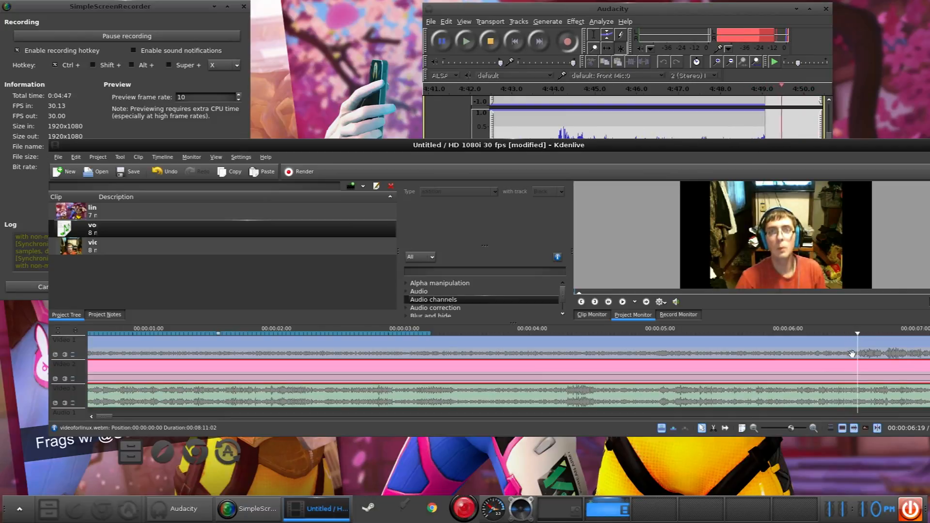
# - Cut off the webcam clip's lead-in before the playhead and move the remaining part to the start of Video 1
pyautogui.click(852, 354)
pyautogui.rightClick(851, 354)
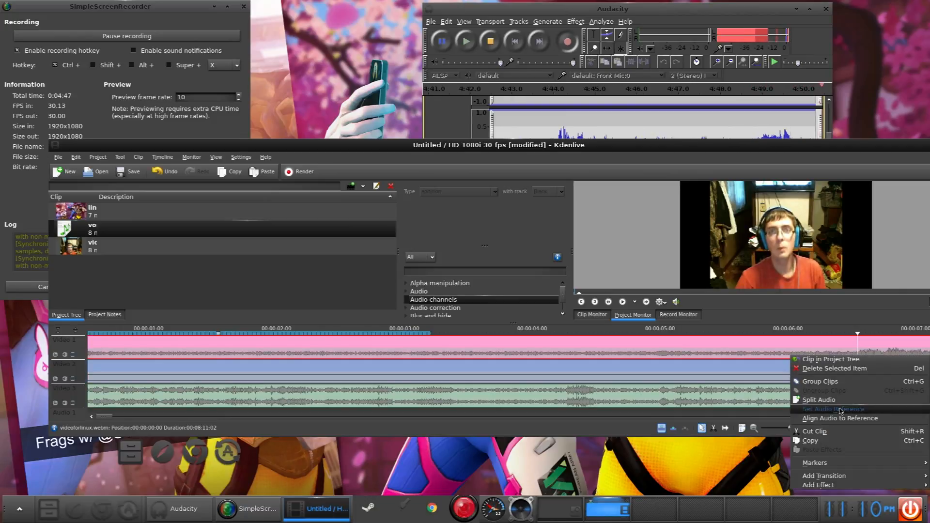
pyautogui.click(845, 432)
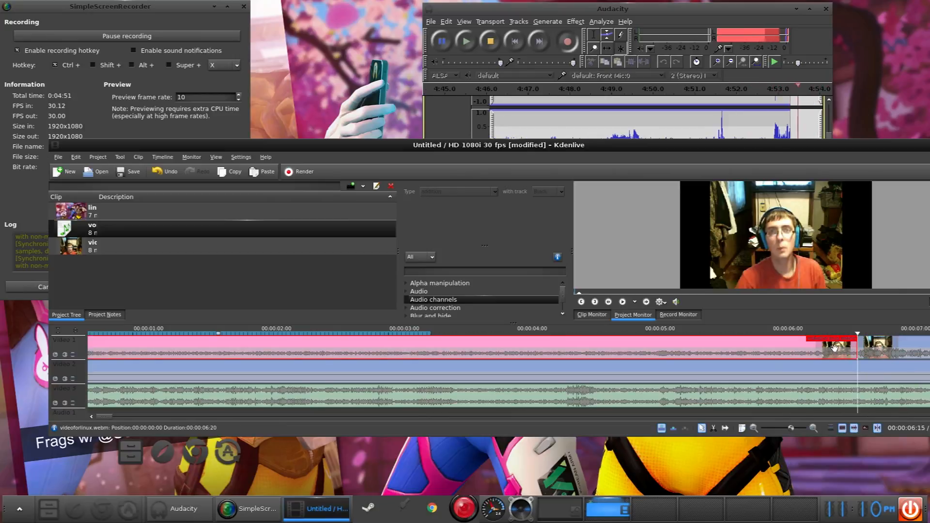
pyautogui.press('Delete')
pyautogui.moveTo(896, 350); pyautogui.dragTo(28, 339)
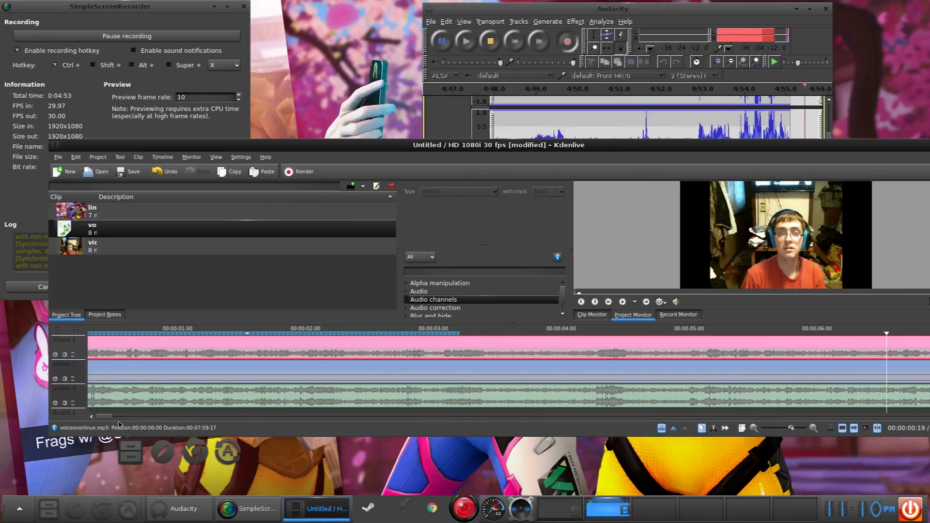
pyautogui.moveTo(102, 417); pyautogui.dragTo(95, 417)
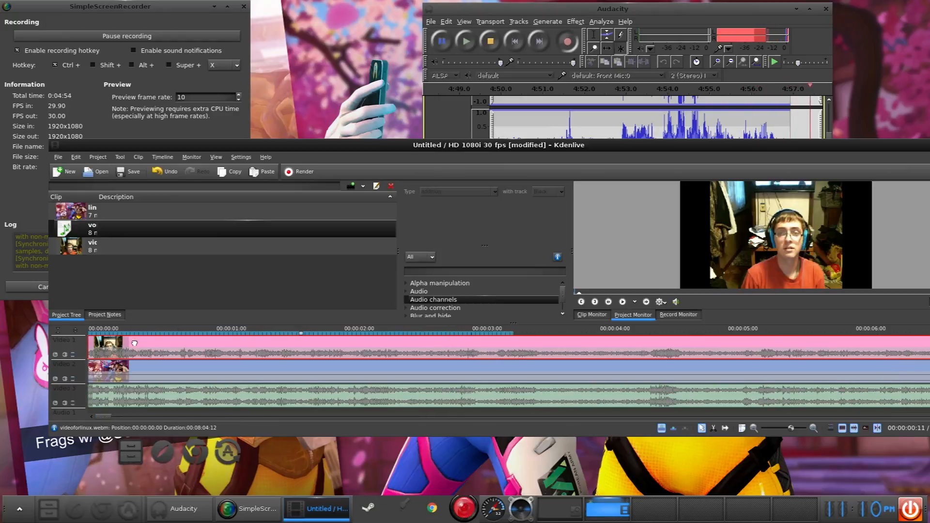
# - Play the timeline from its beginning for about five seconds to check the sync of the webcam and voiceover
pyautogui.click(96, 334)
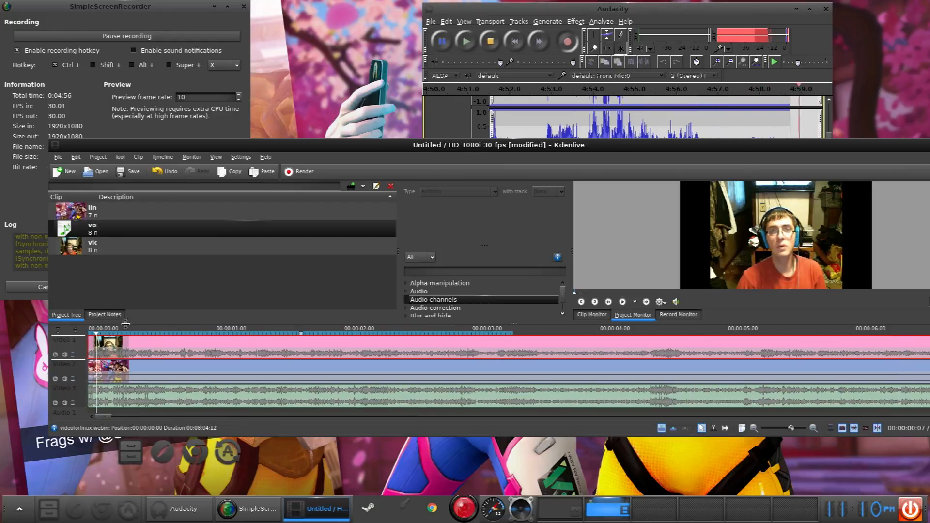
pyautogui.click(625, 304)
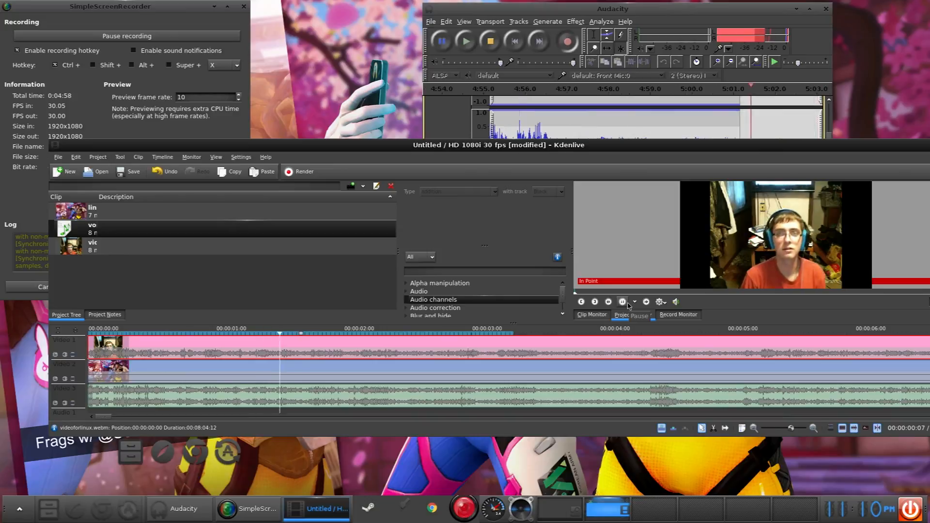
pyautogui.click(625, 303)
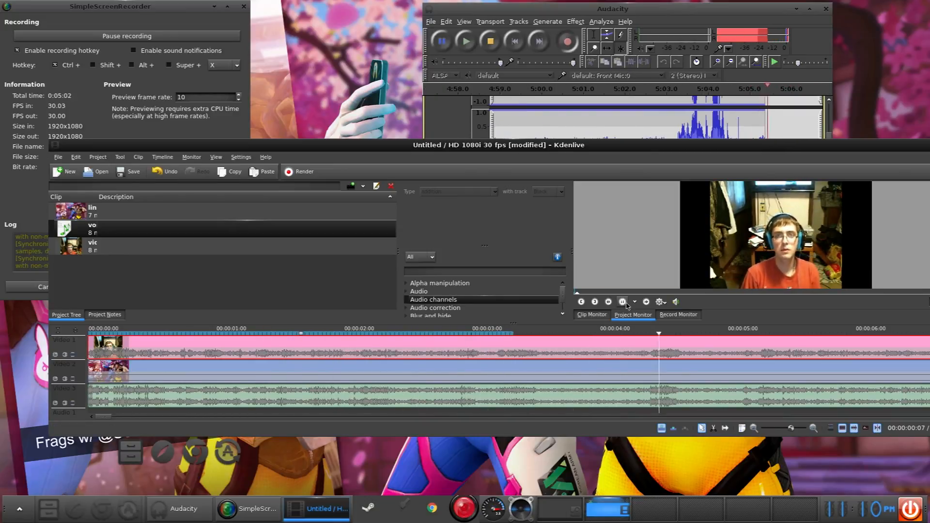
pyautogui.click(626, 304)
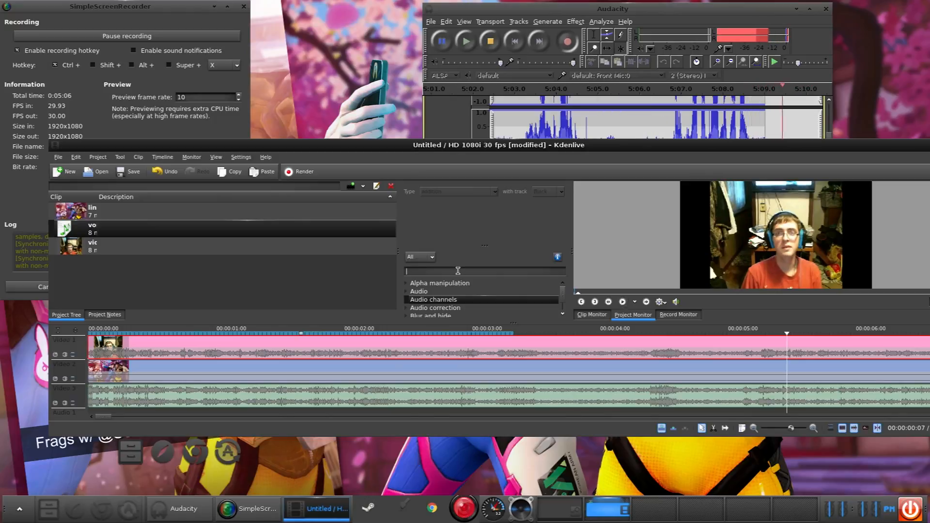
# - Find and apply the Volume (keyframable) effect to the webcam clip on Video 1, and lower its first volume keyframe
pyautogui.click(458, 271)
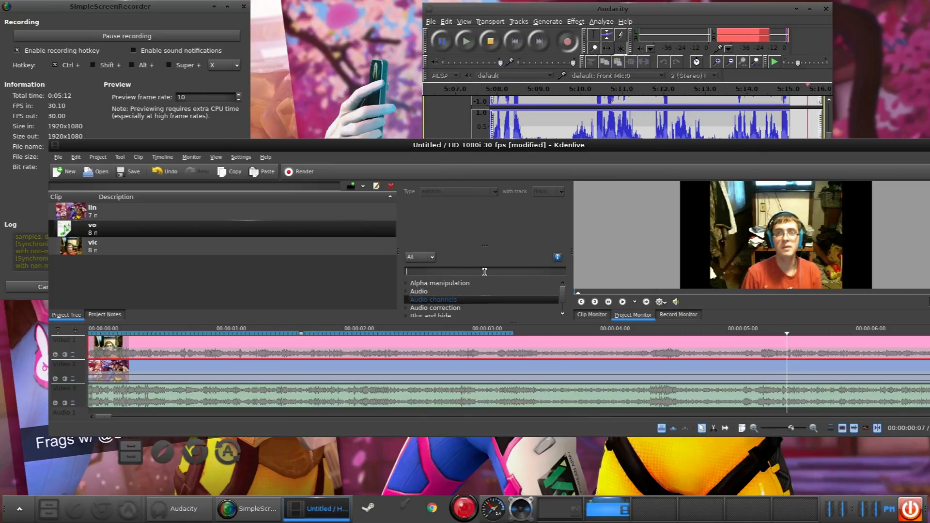
pyautogui.write('volume')
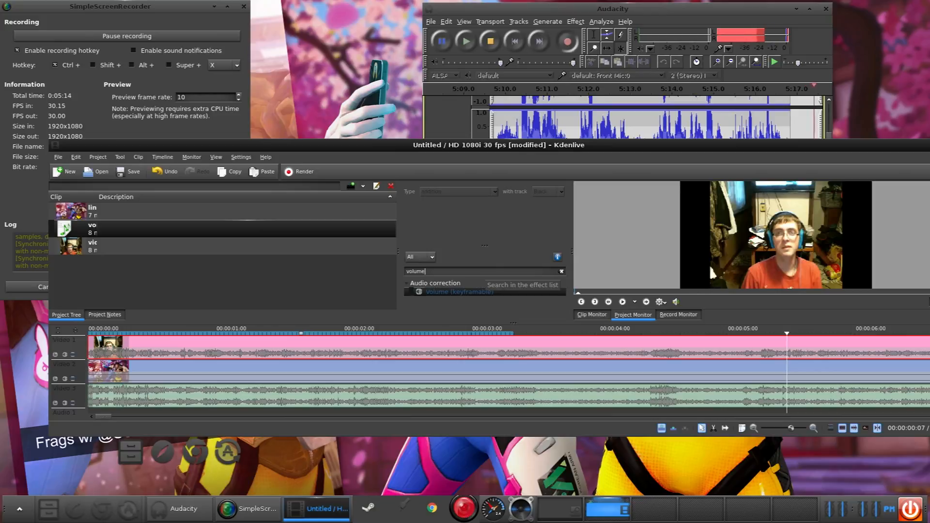
pyautogui.moveTo(451, 294); pyautogui.dragTo(111, 349)
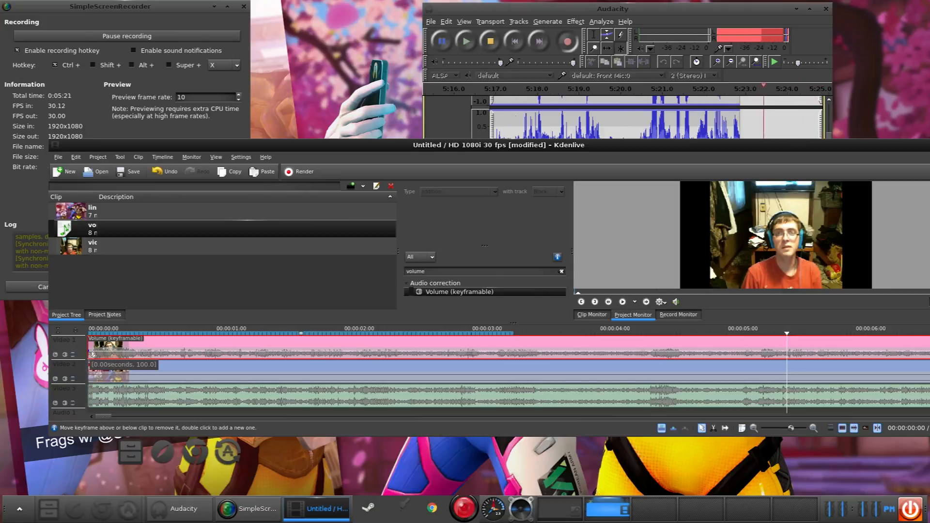
pyautogui.moveTo(92, 354); pyautogui.dragTo(89, 361)
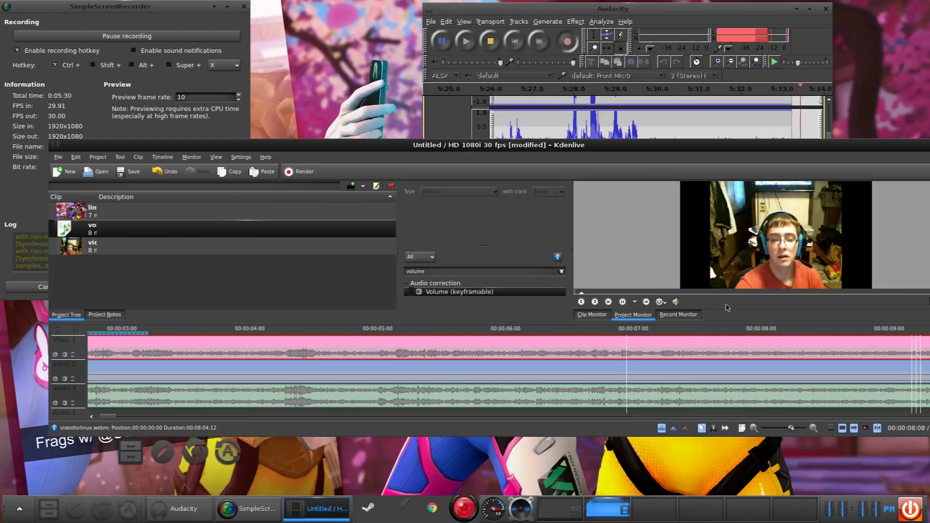
pyautogui.click(623, 304)
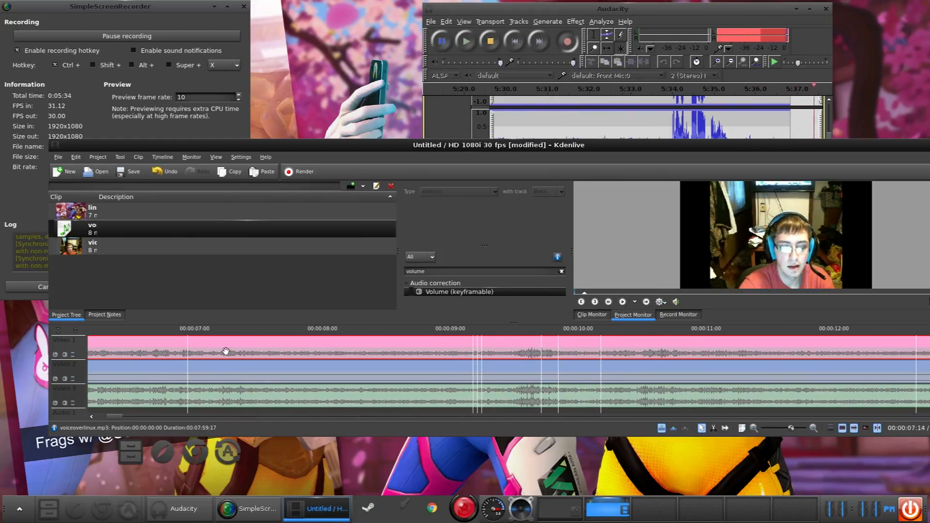
pyautogui.moveTo(114, 417); pyautogui.dragTo(102, 417)
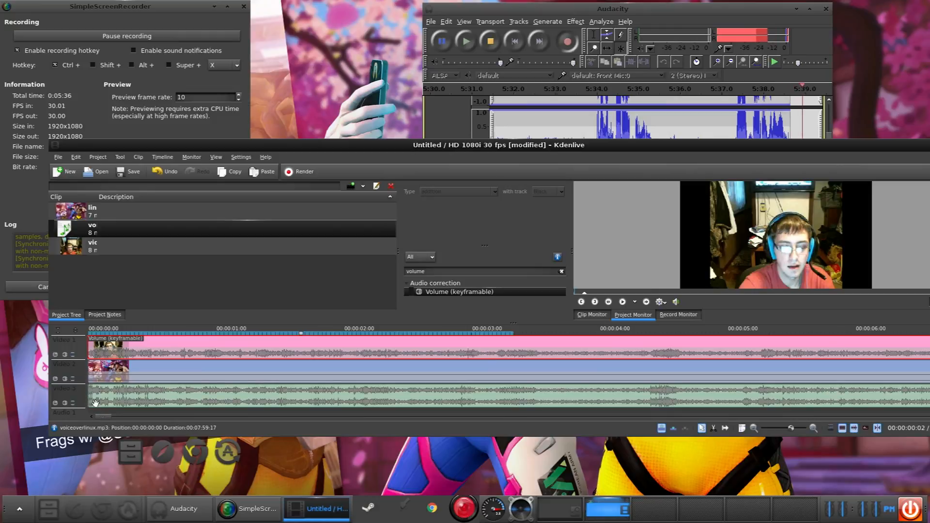
pyautogui.click(94, 360)
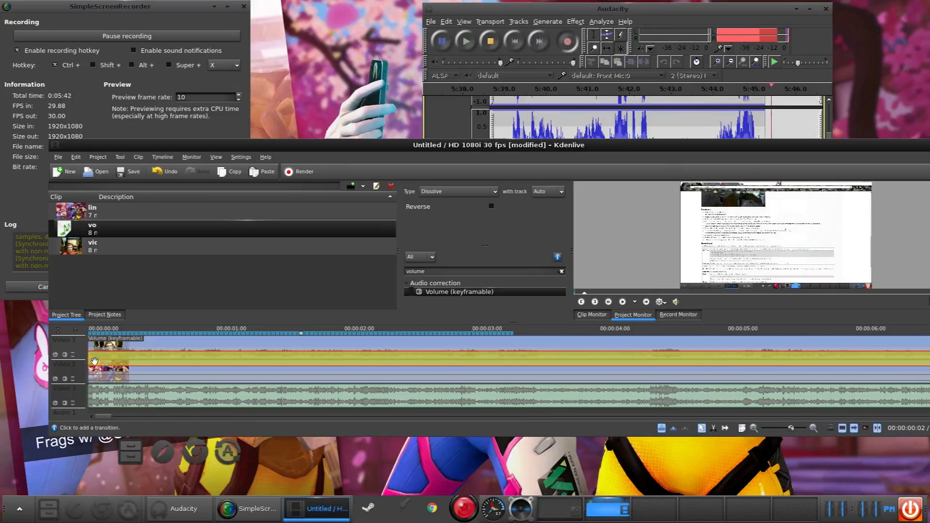
pyautogui.press('Delete')
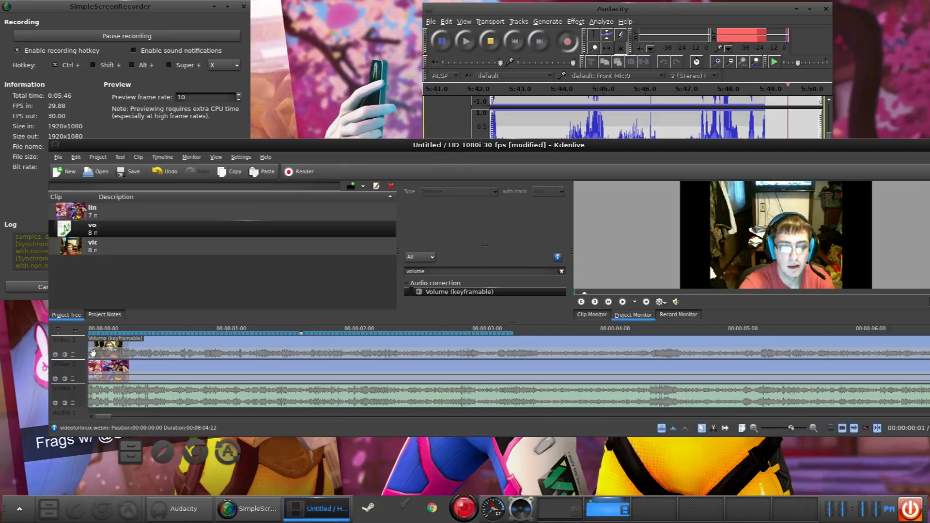
# - Add a transition between the webcam clip and the screen recording at the timeline's start and set its type to Composite
pyautogui.scroll(4, 93, 352)
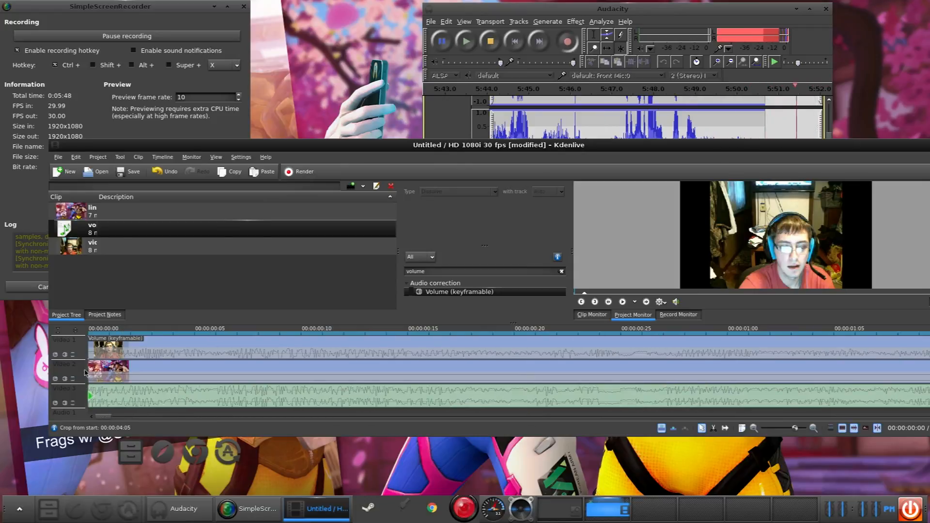
pyautogui.click(92, 357)
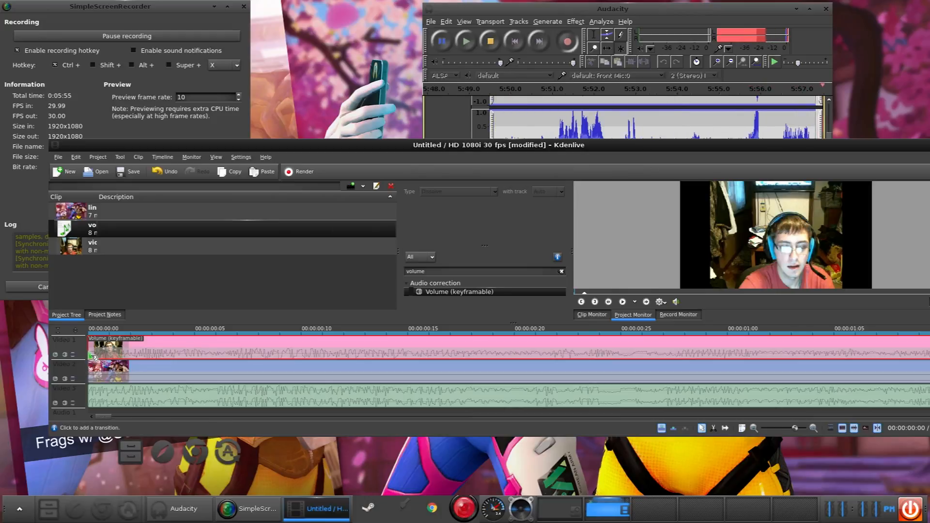
pyautogui.click(93, 358)
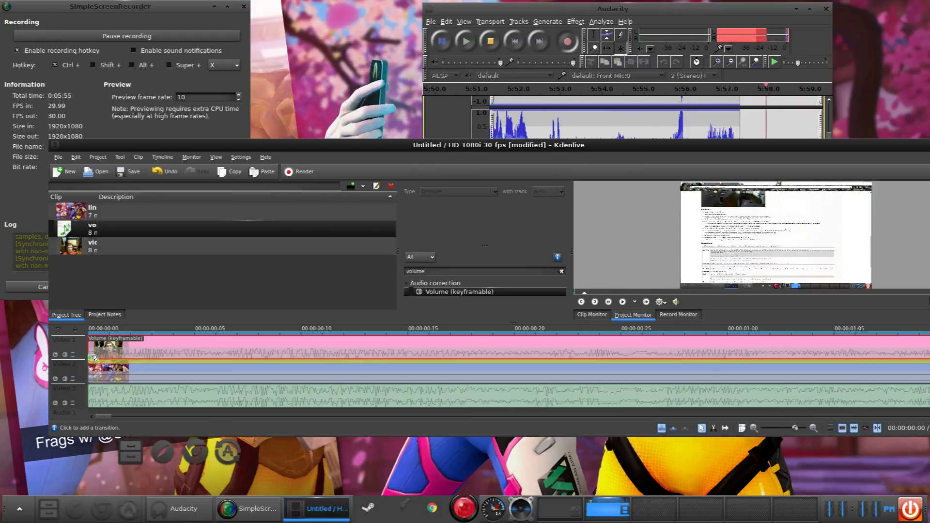
pyautogui.click(170, 363)
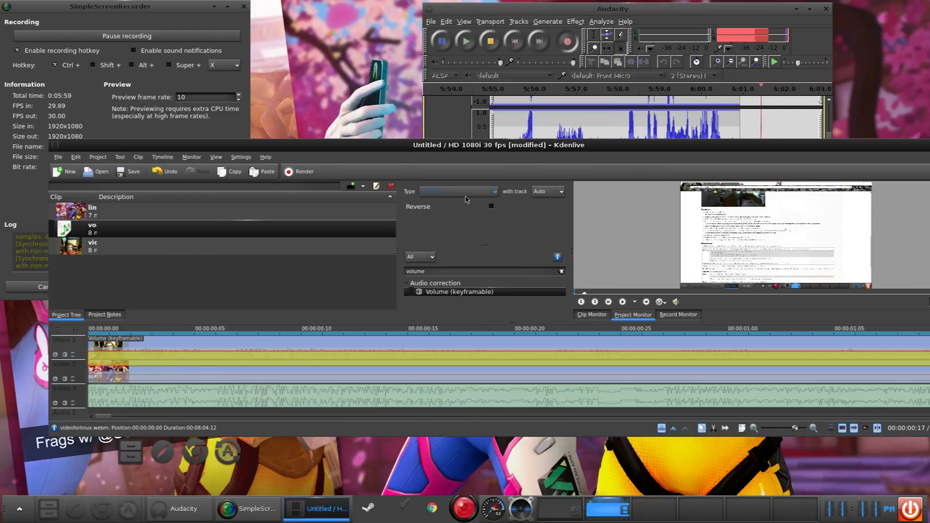
pyautogui.click(459, 192)
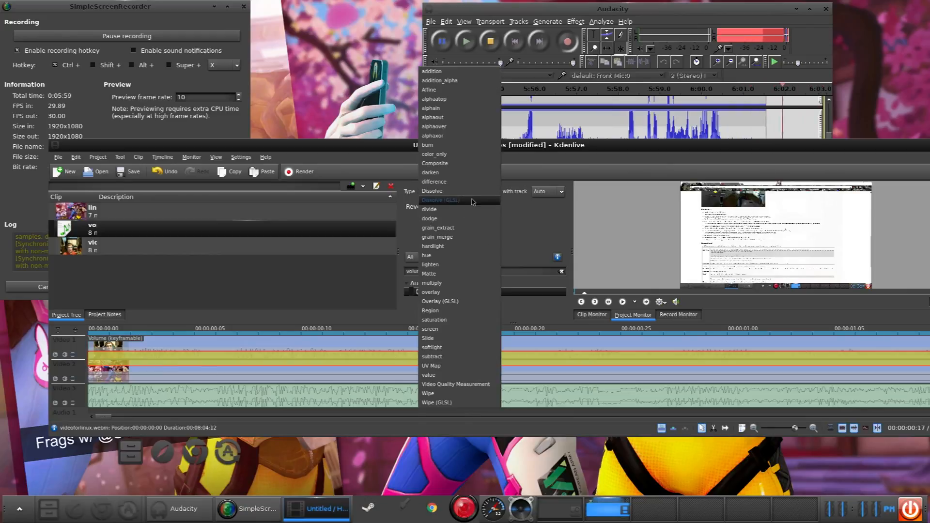
pyautogui.click(474, 165)
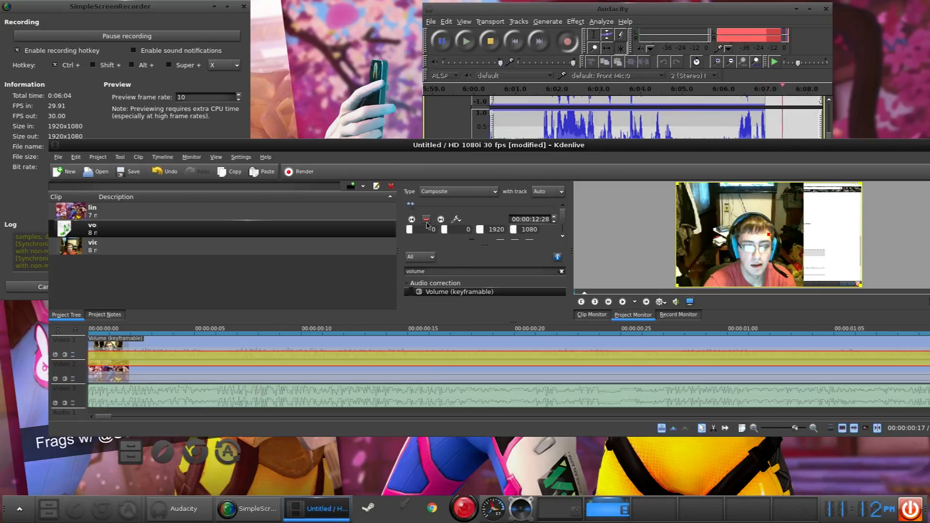
# - Shrink the webcam overlay to about 600 x 495 near the frame's centre and play the timeline to about 00:00:18:23
pyautogui.moveTo(858, 285); pyautogui.dragTo(735, 232)
pyautogui.moveTo(699, 206); pyautogui.dragTo(777, 236)
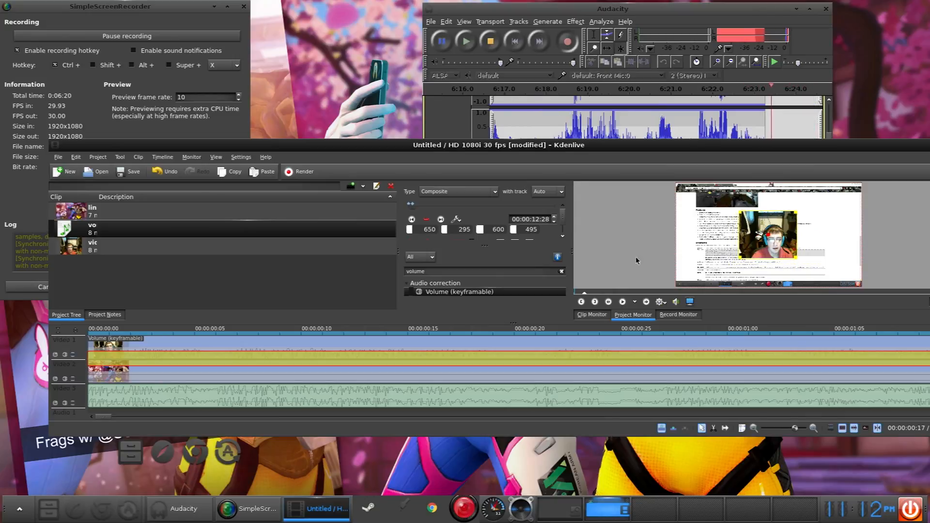
pyautogui.click(623, 302)
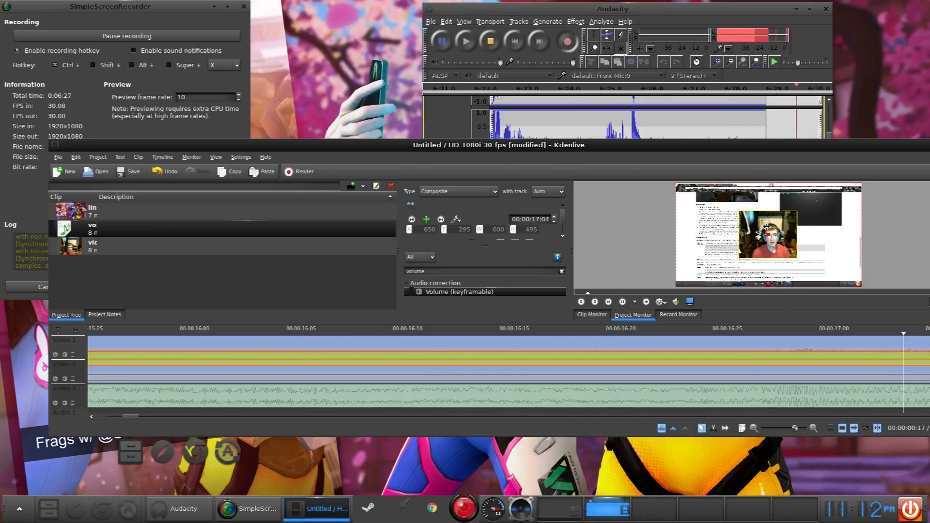
pyautogui.click(622, 302)
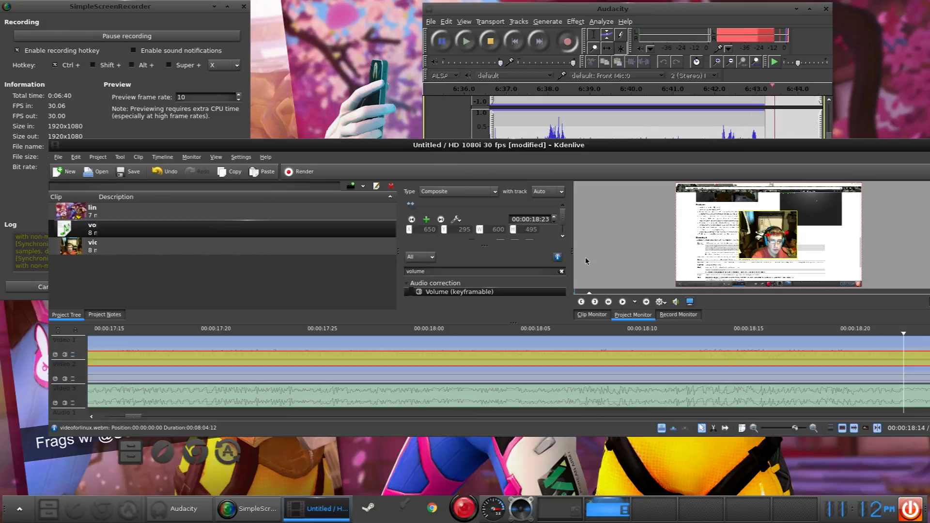
# - Add a Composite keyframe at 00:00:18:23, shrink the webcam overlay to about 320 x 275, and try it in the frame's lower-right and upper-left corners
pyautogui.click(426, 220)
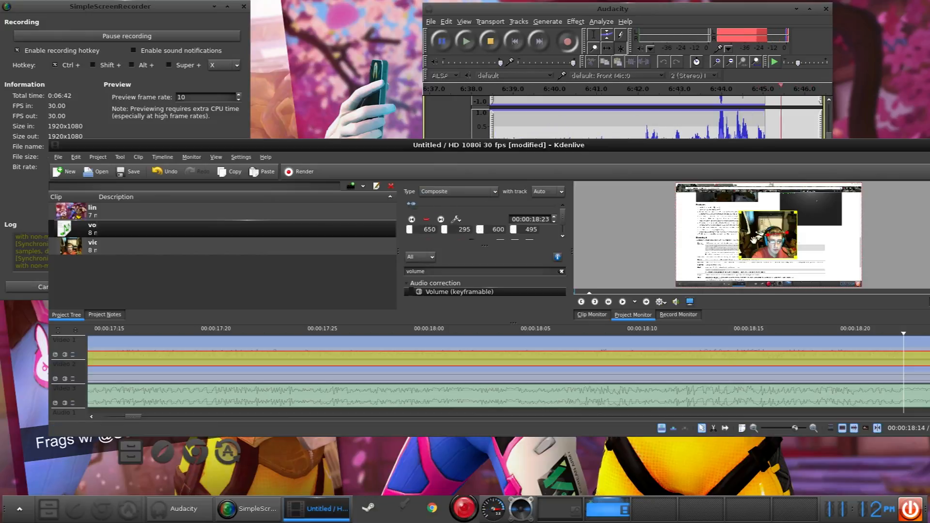
pyautogui.moveTo(741, 248); pyautogui.dragTo(831, 266)
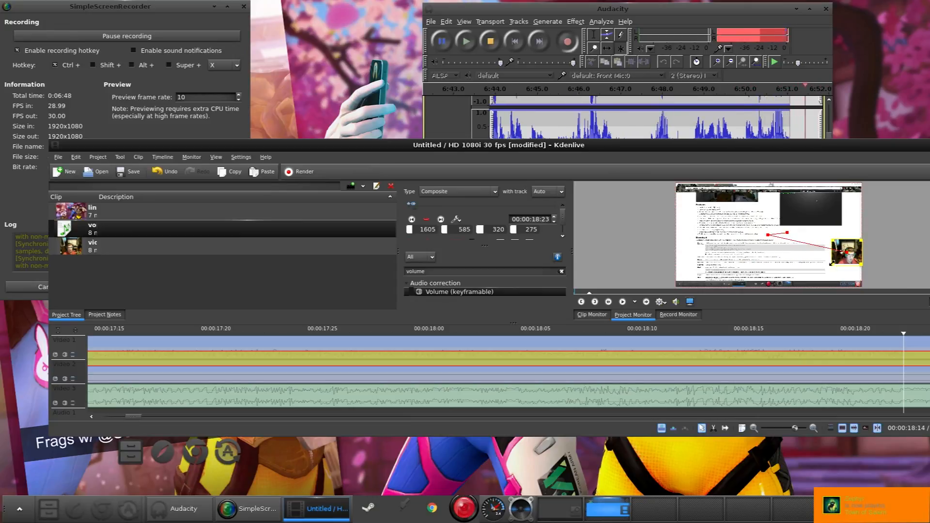
pyautogui.moveTo(843, 263); pyautogui.dragTo(844, 274)
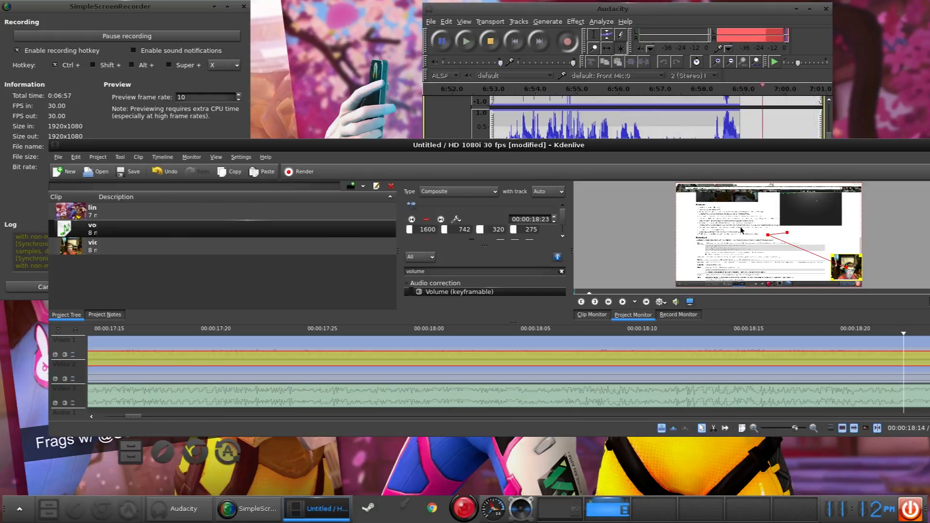
pyautogui.moveTo(846, 274); pyautogui.dragTo(694, 198)
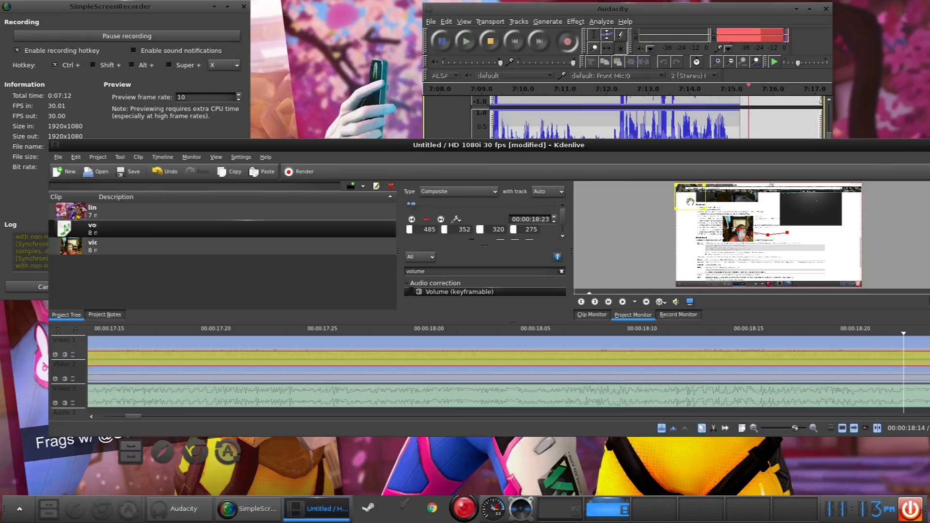
# - Reset the Composite transition, add a keyframe at 00:00:18:23, and fit the webcam overlay at about 1920 x 370 in the frame's upper-left corner
pyautogui.click(464, 192)
pyautogui.click(465, 191)
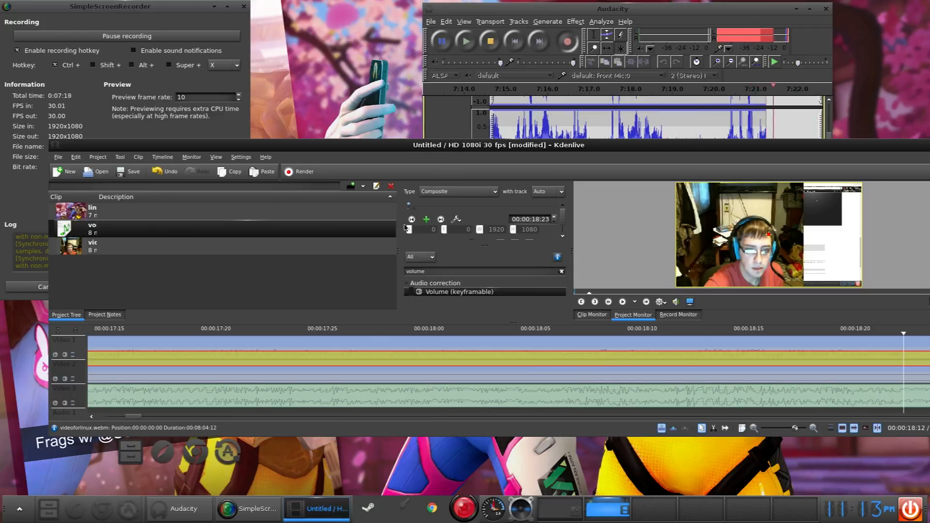
pyautogui.click(426, 219)
pyautogui.moveTo(766, 271); pyautogui.dragTo(762, 266)
pyautogui.moveTo(856, 280); pyautogui.dragTo(857, 212)
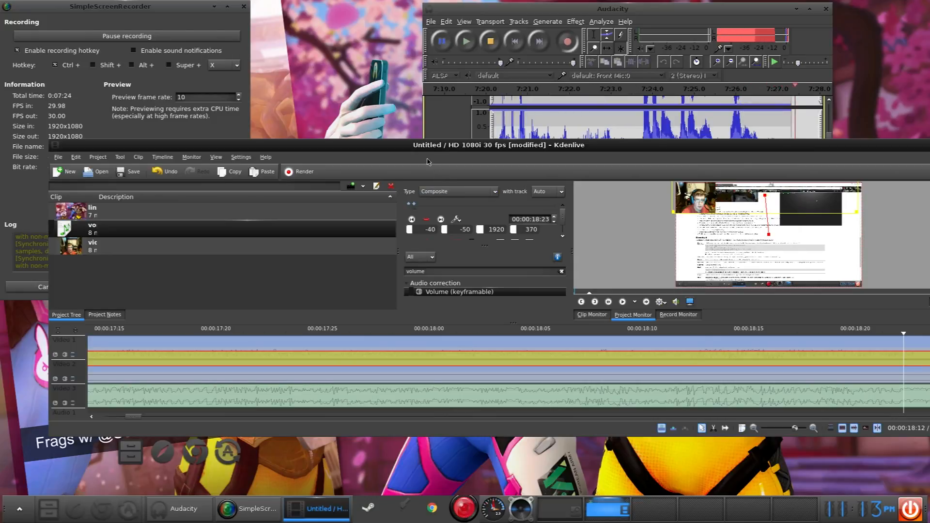
pyautogui.click(282, 349)
# - Open the project's rendering settings and review the job queue, the scripts, and the MPEG-2 and MP4 formats
pyautogui.click(298, 172)
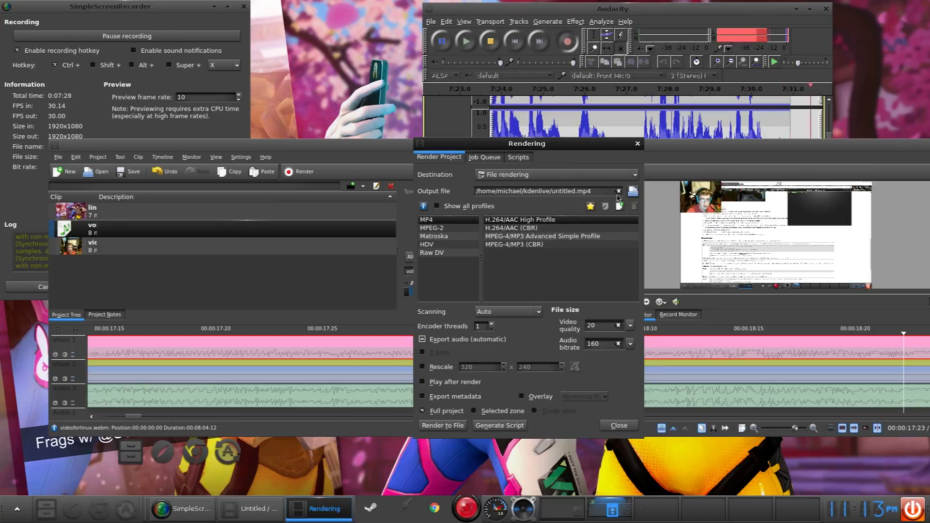
pyautogui.click(482, 159)
pyautogui.click(516, 159)
pyautogui.click(489, 160)
pyautogui.click(461, 158)
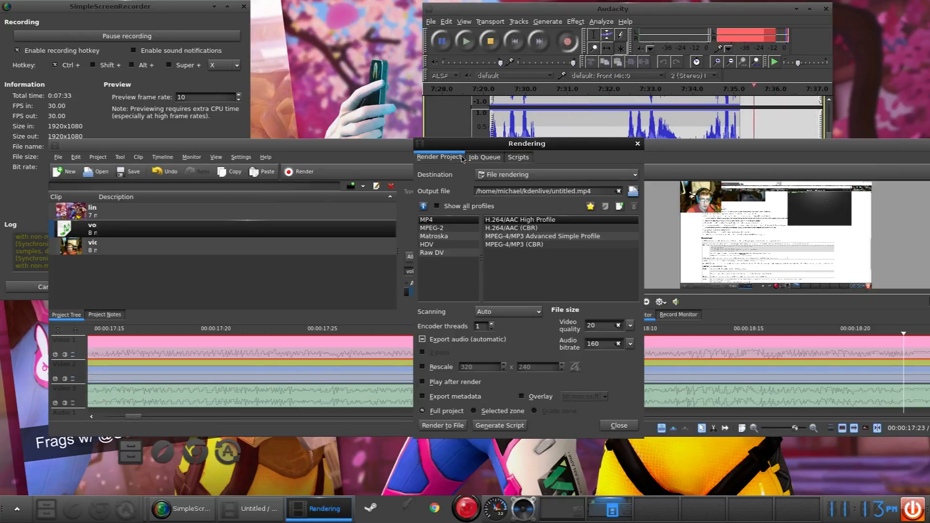
pyautogui.click(446, 228)
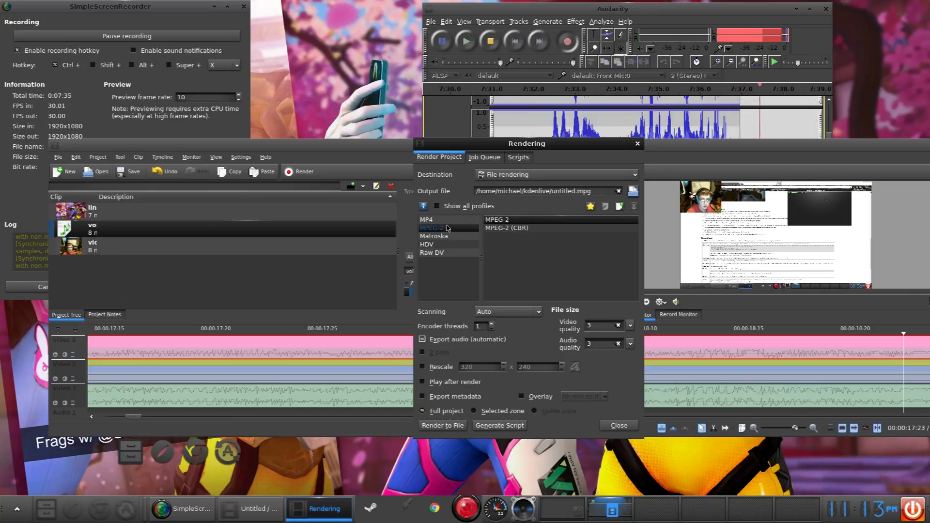
pyautogui.click(447, 222)
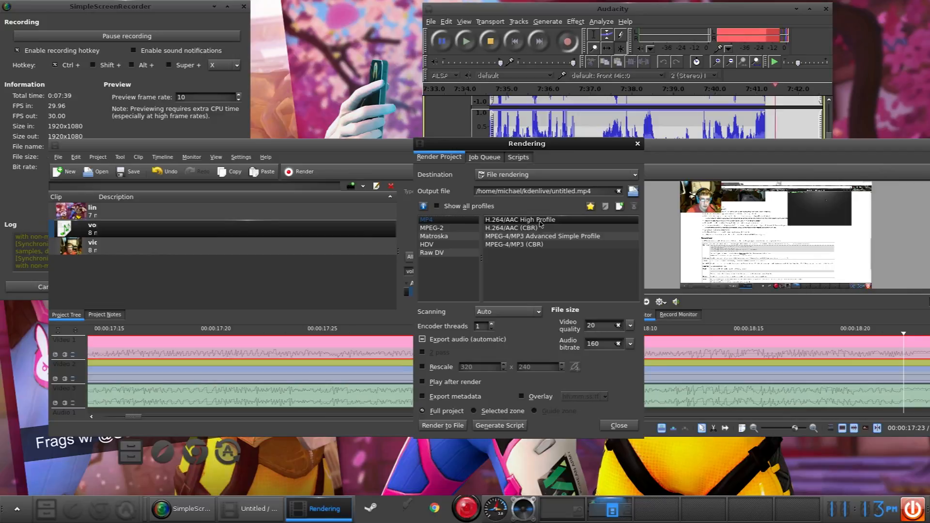
# - Review the render's scanning options and output file location, and close the rendering settings
pyautogui.click(522, 313)
pyautogui.click(523, 316)
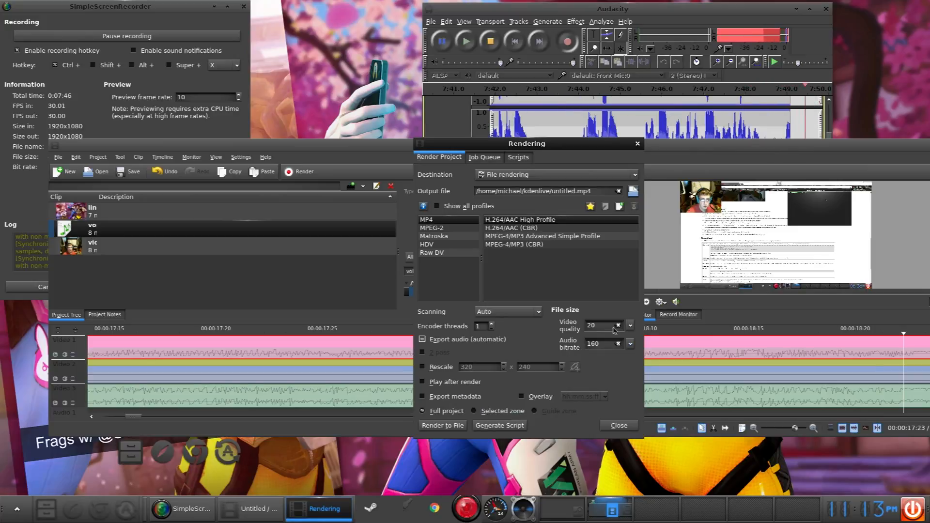
pyautogui.click(632, 192)
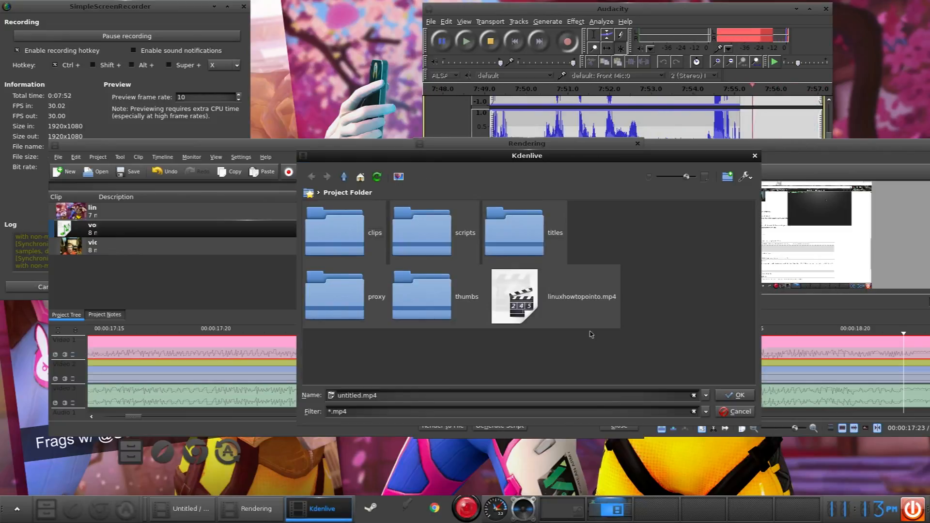
pyautogui.click(732, 413)
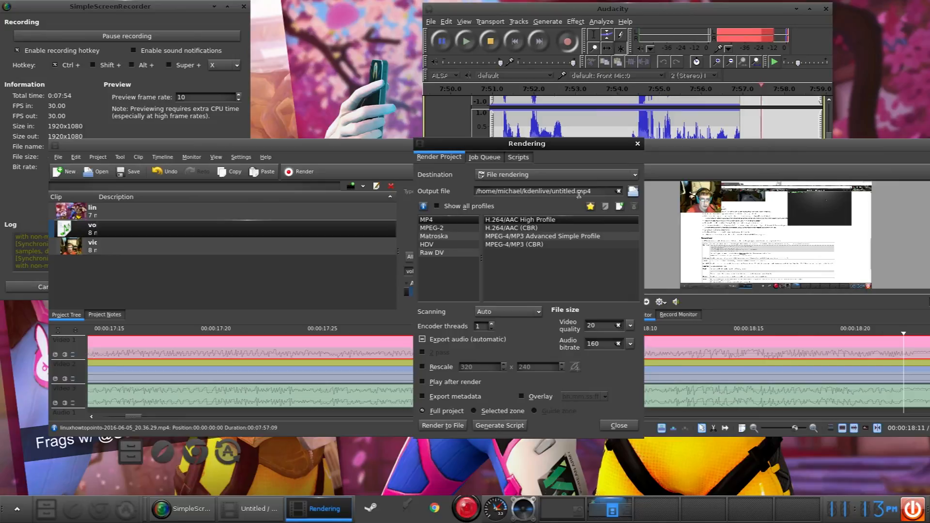
pyautogui.click(618, 425)
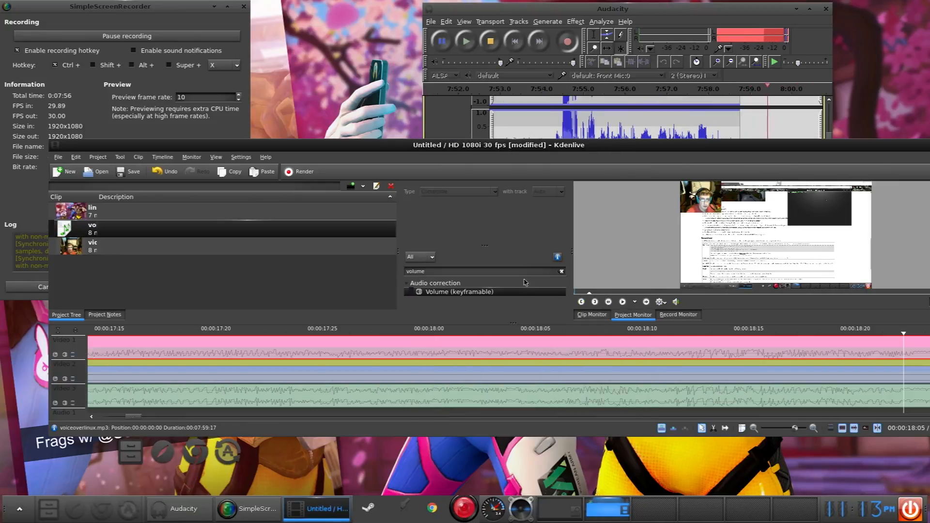
# - Start rendering the full project to untitled.mp4 as MP4, abort the render job, and close the rendering window
pyautogui.click(297, 172)
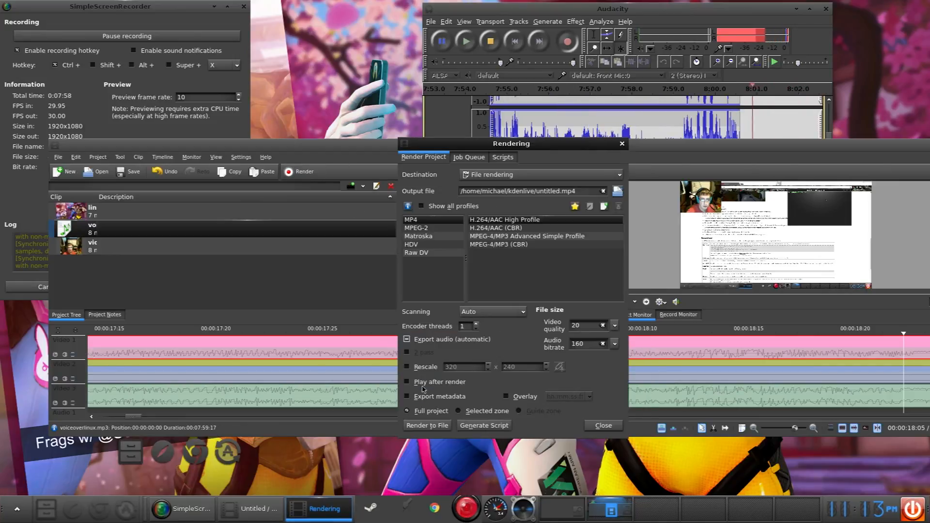
pyautogui.click(423, 426)
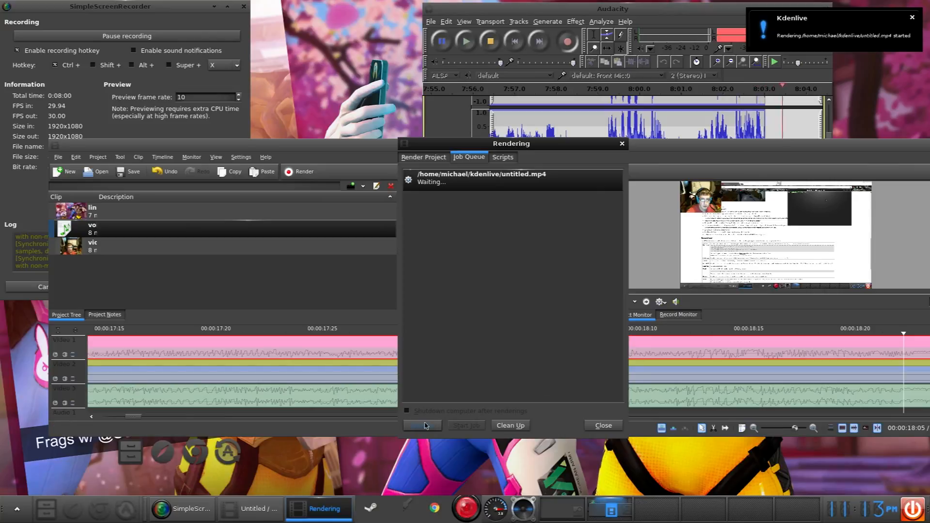
pyautogui.click(423, 427)
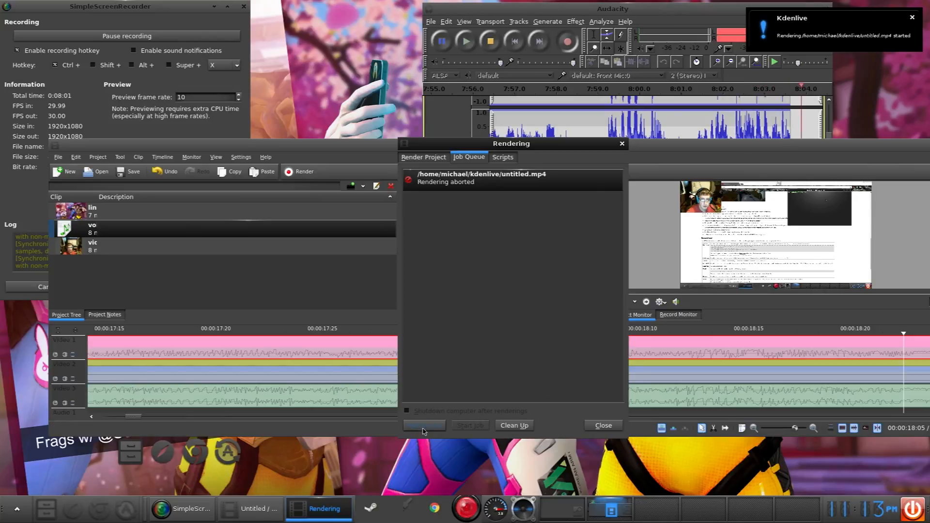
pyautogui.click(622, 144)
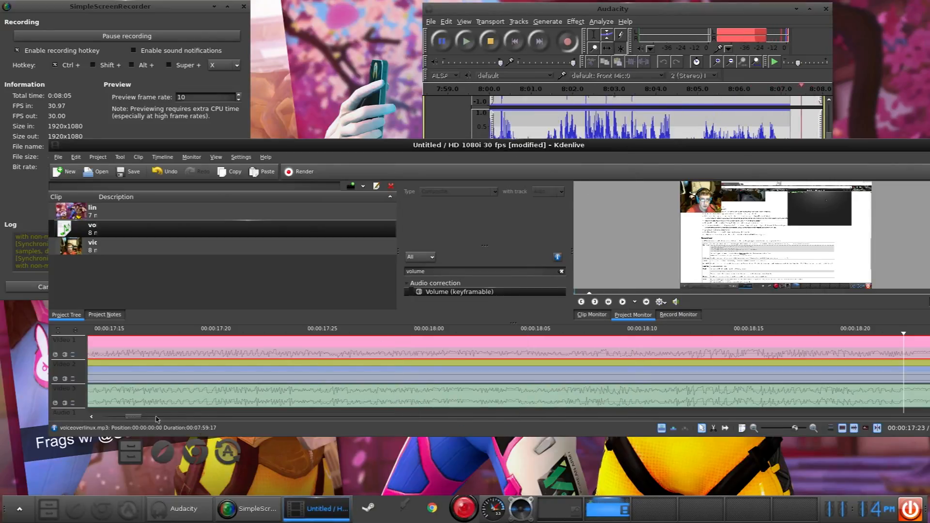
# - Cut the webcam and voiceover clips where the screen recording ends, at about 00:07:57:09
pyautogui.moveTo(162, 421); pyautogui.dragTo(920, 414)
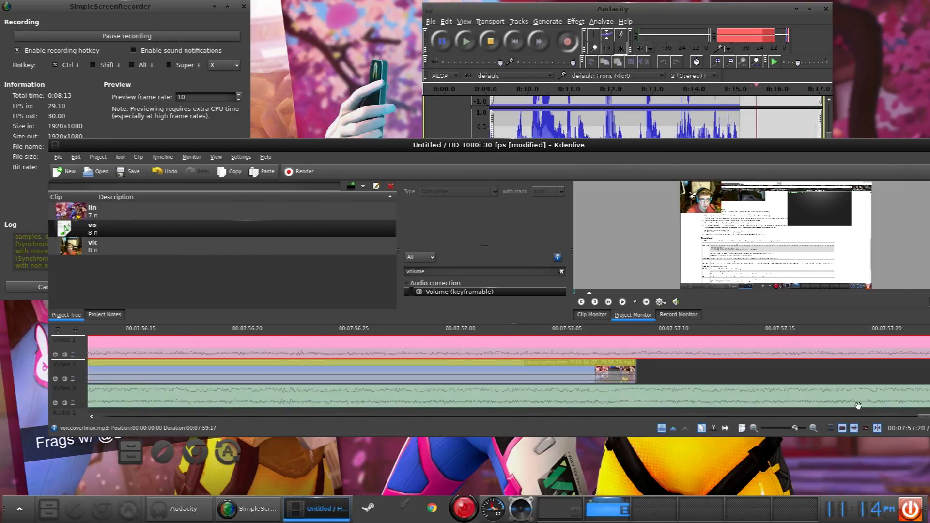
pyautogui.click(637, 334)
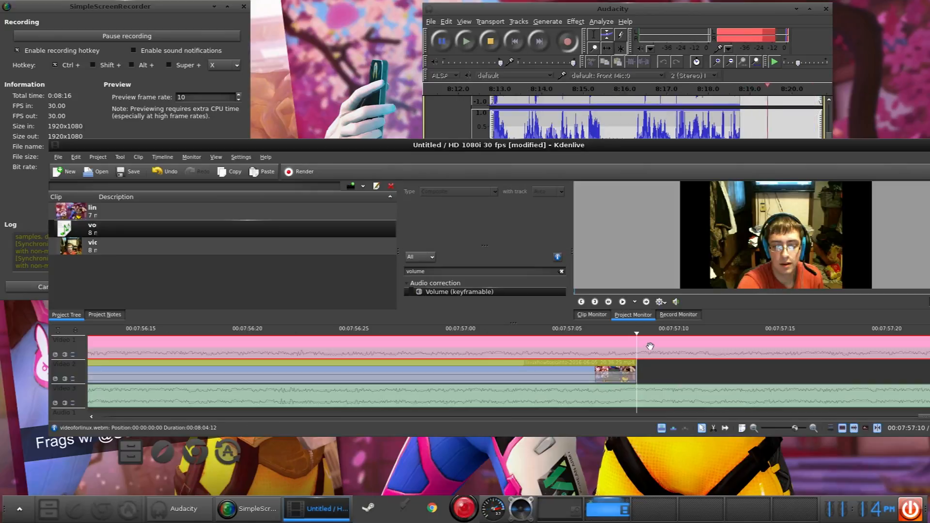
pyautogui.rightClick(650, 346)
pyautogui.click(675, 426)
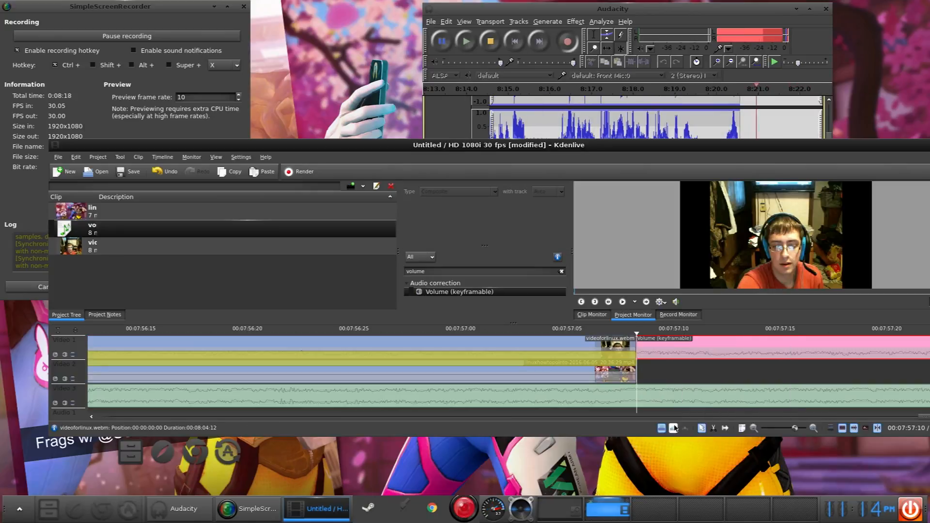
pyautogui.rightClick(662, 403)
pyautogui.click(684, 348)
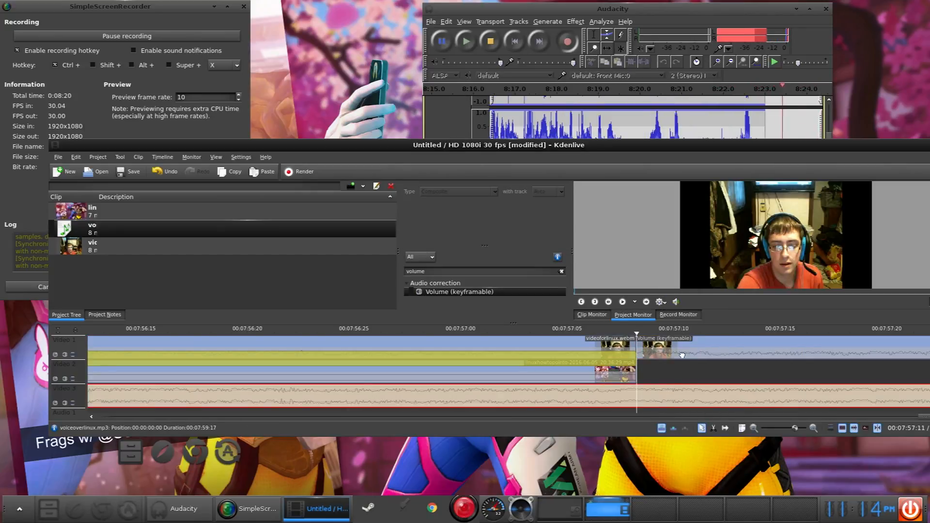
pyautogui.rightClick(666, 390)
pyautogui.click(675, 333)
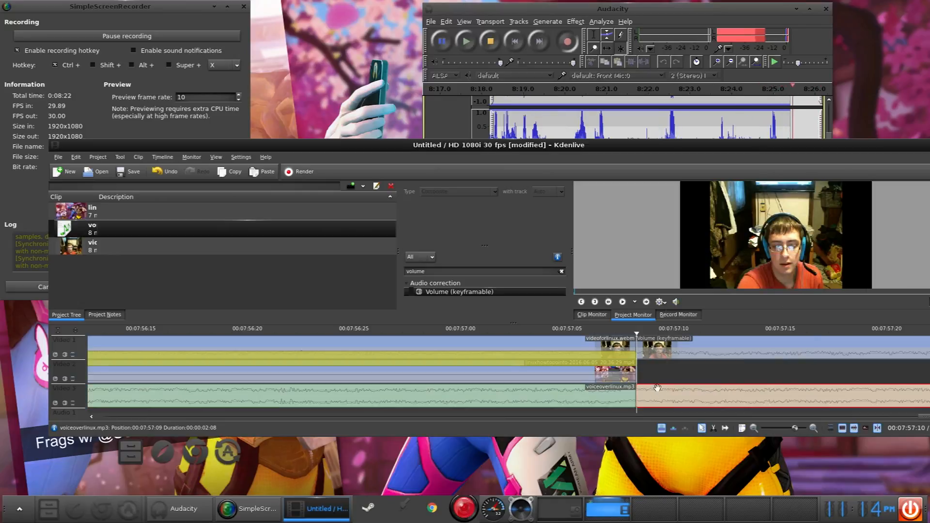
# - Delete the leftover webcam and voiceover pieces that extend past the end of the screen recording
pyautogui.click(678, 341)
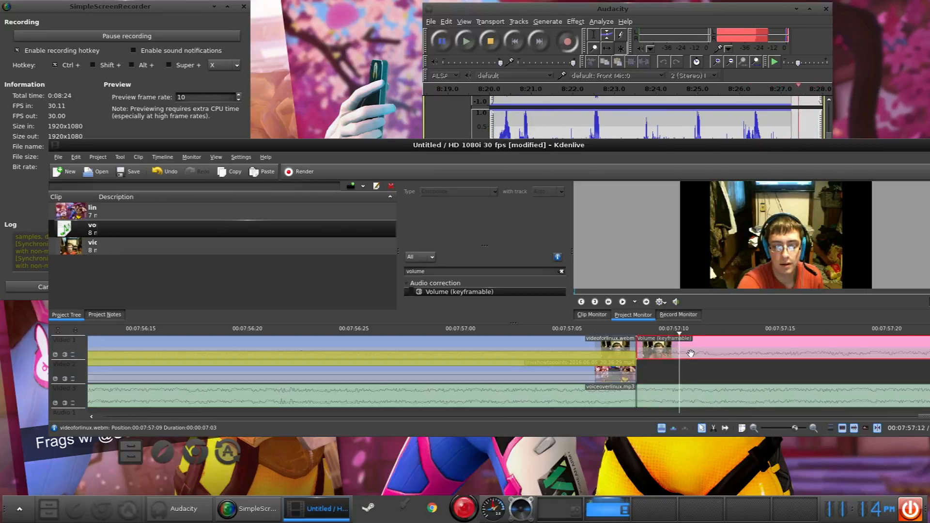
pyautogui.press('Delete')
pyautogui.click(677, 394)
pyautogui.press('Delete')
# - Check the trimmed end of the three tracks and return to the start of the timeline
pyautogui.click(469, 382)
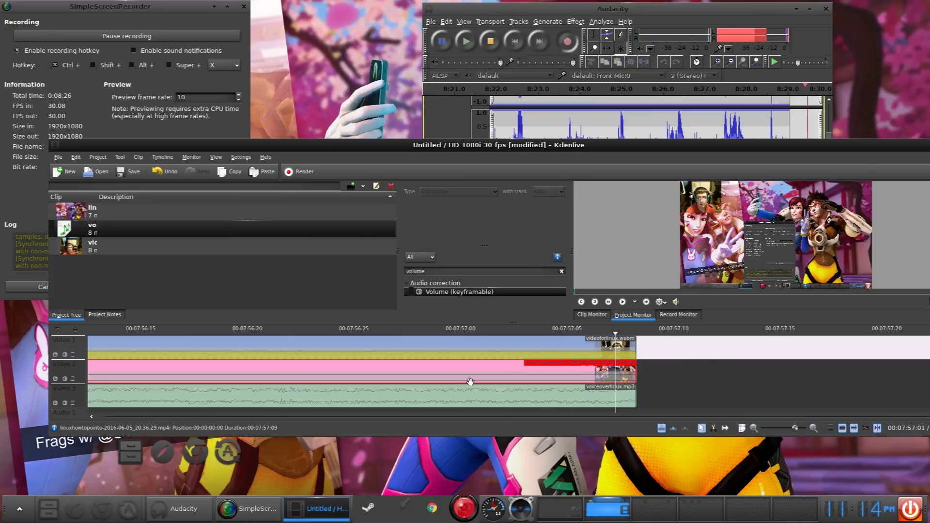
pyautogui.click(454, 350)
pyautogui.moveTo(422, 333); pyautogui.dragTo(170, 332)
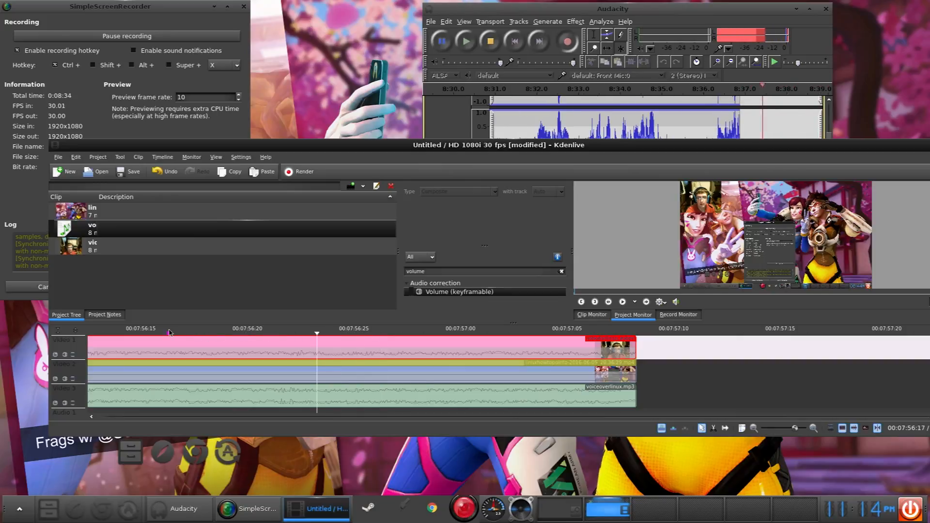
pyautogui.press('Left')
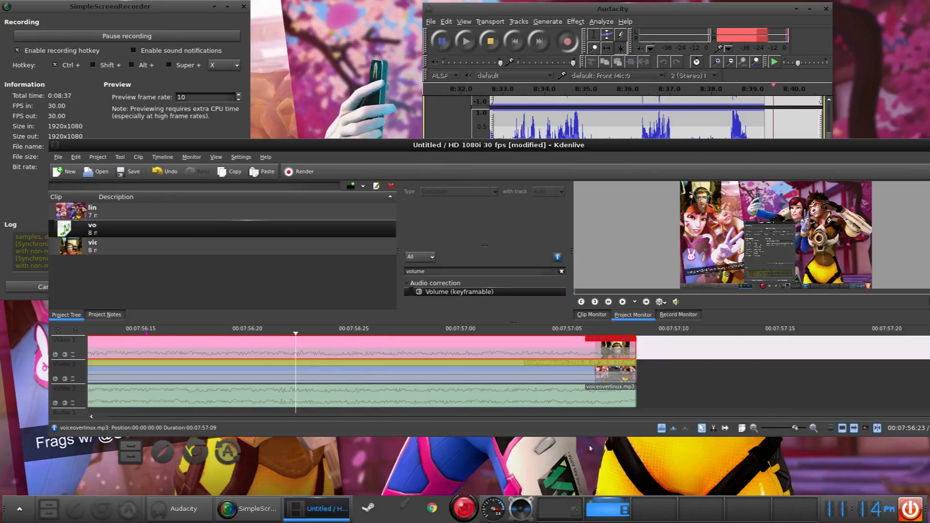
pyautogui.click(843, 415)
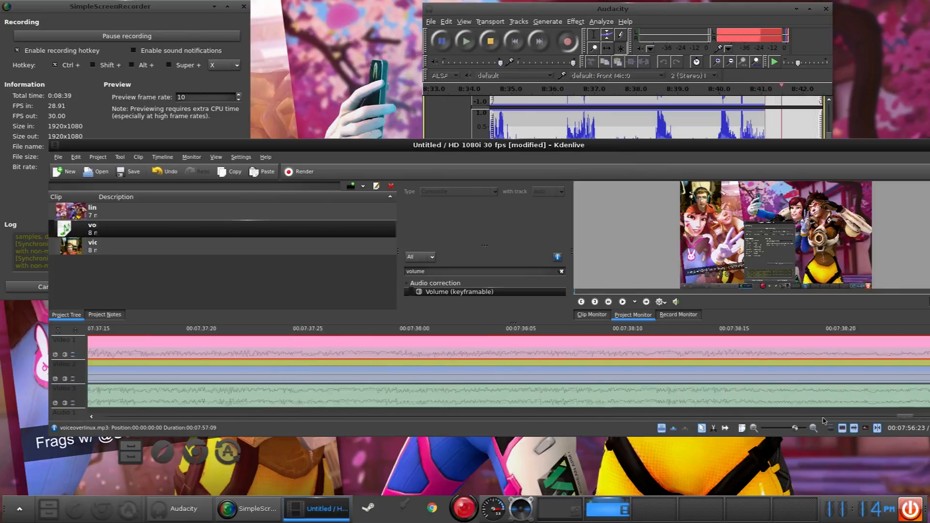
pyautogui.moveTo(901, 417); pyautogui.dragTo(98, 357)
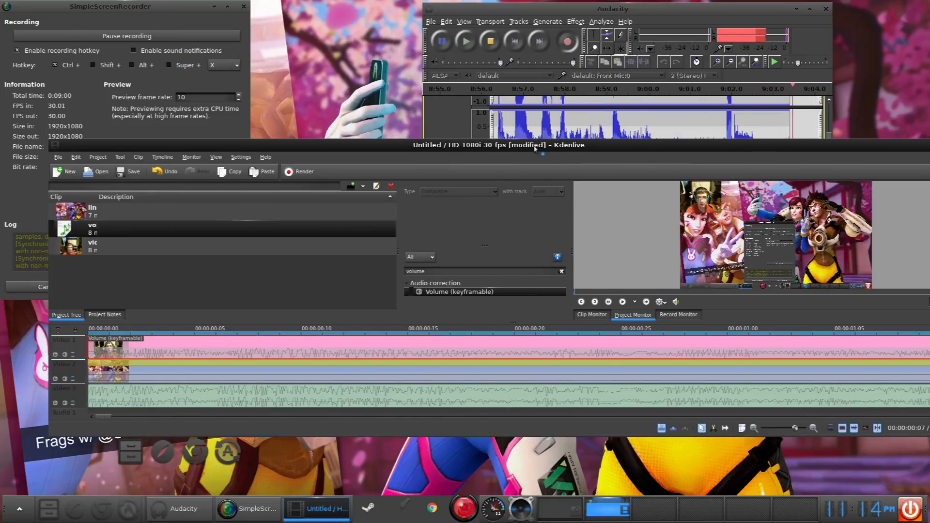
# - Save the project as hurrdurr in the project folder and close the video editor
pyautogui.moveTo(535, 148); pyautogui.dragTo(534, 140)
pyautogui.click(58, 149)
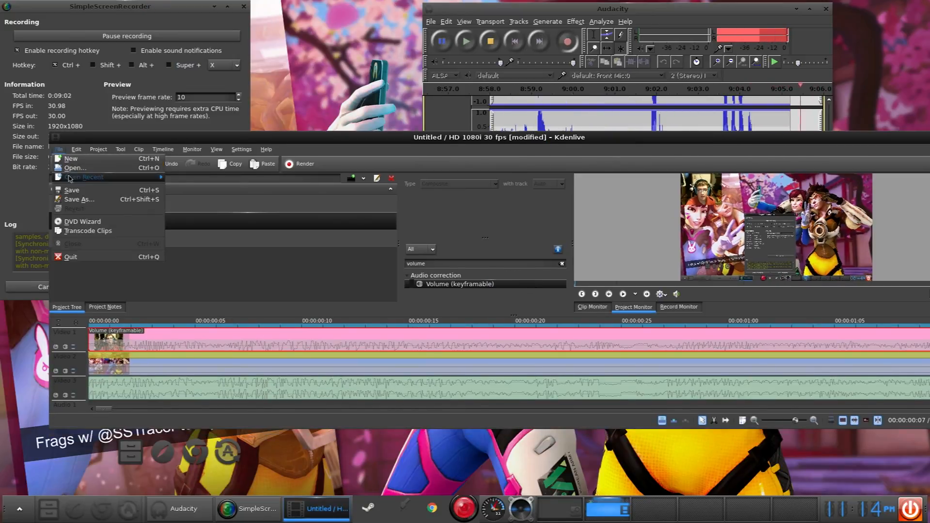
pyautogui.click(79, 199)
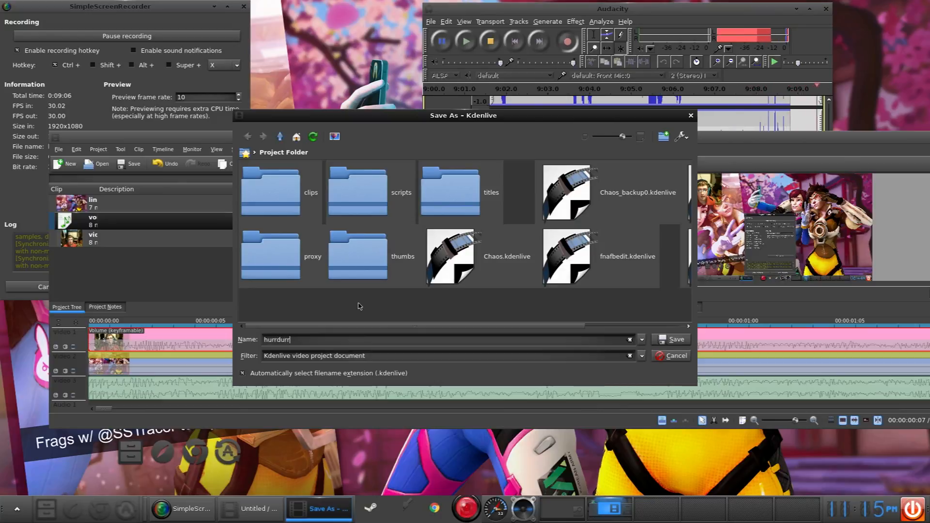
pyautogui.press('Return')
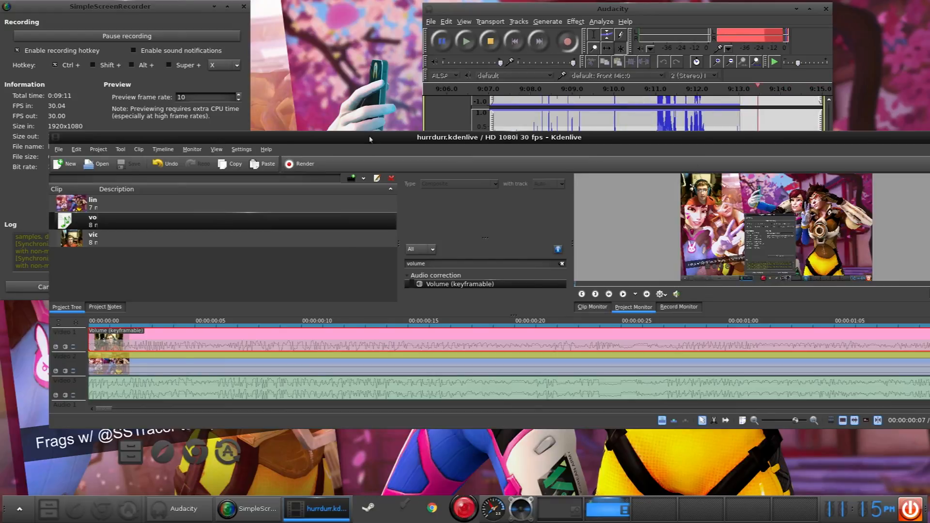
pyautogui.moveTo(487, 137); pyautogui.dragTo(397, 134)
pyautogui.click(880, 133)
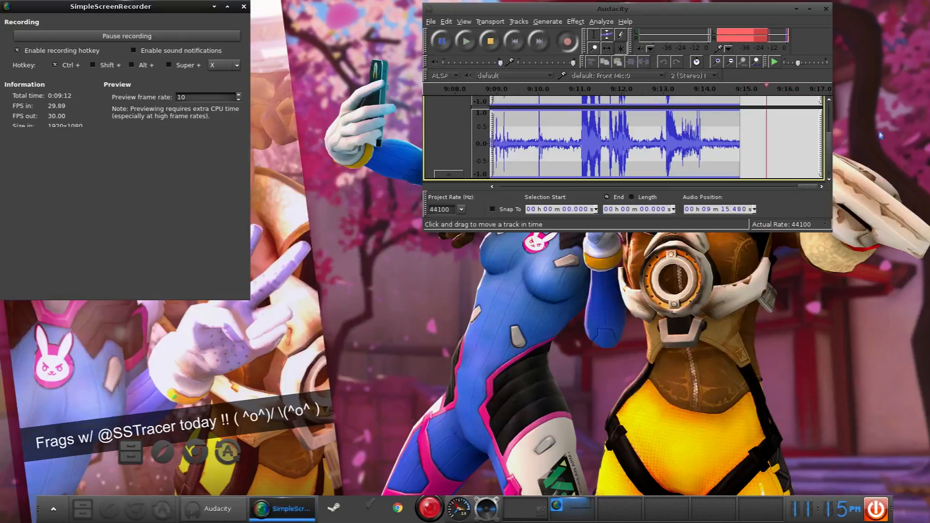
# - Open the home folder in the file manager and go into its kdenlive folder
pyautogui.click(349, 294)
pyautogui.moveTo(396, 312)
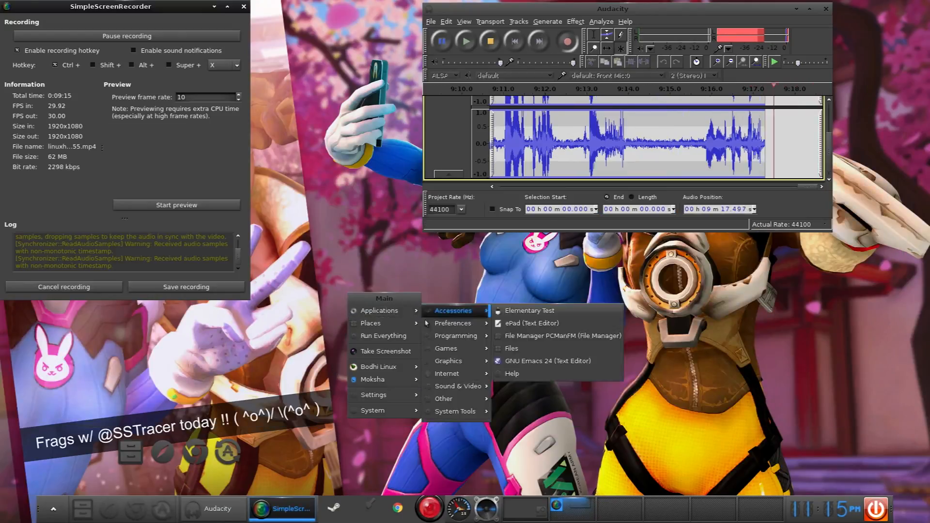
pyautogui.moveTo(420, 326)
pyautogui.click(444, 323)
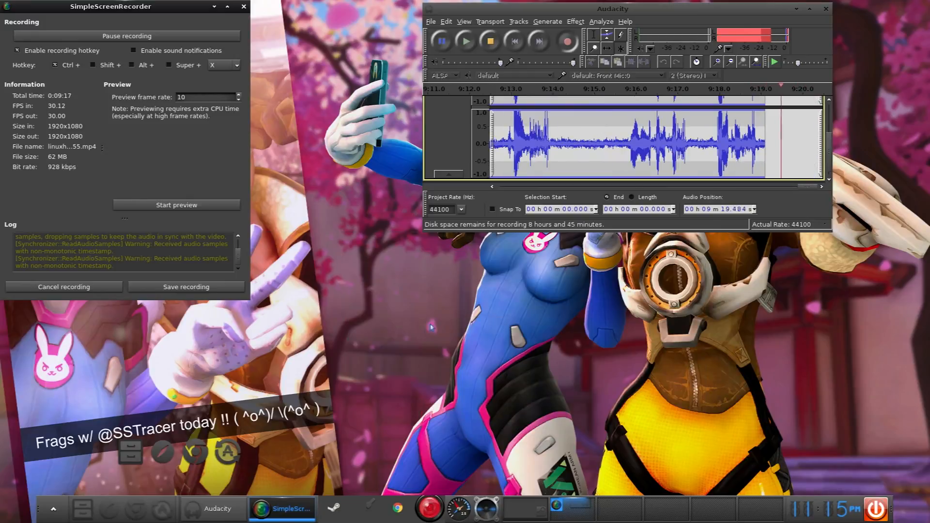
pyautogui.scroll(-3, 583, 331)
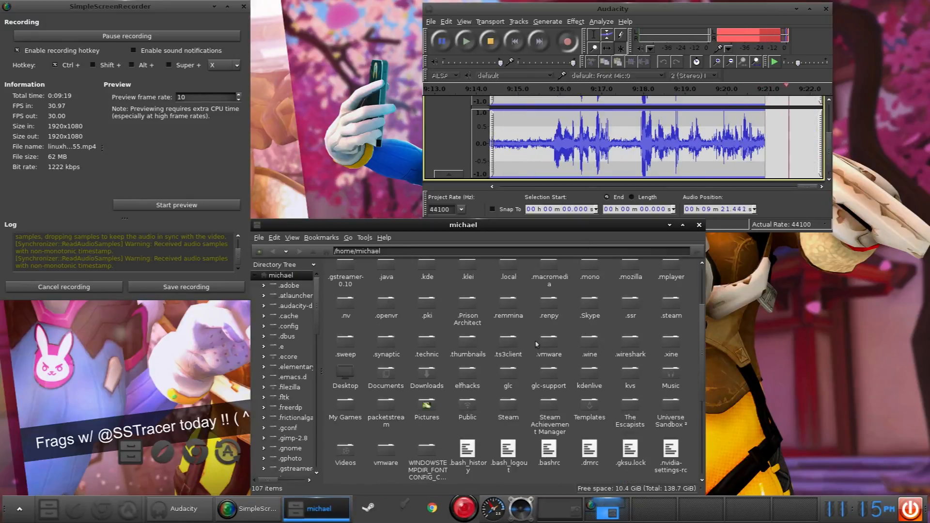
pyautogui.doubleClick(593, 377)
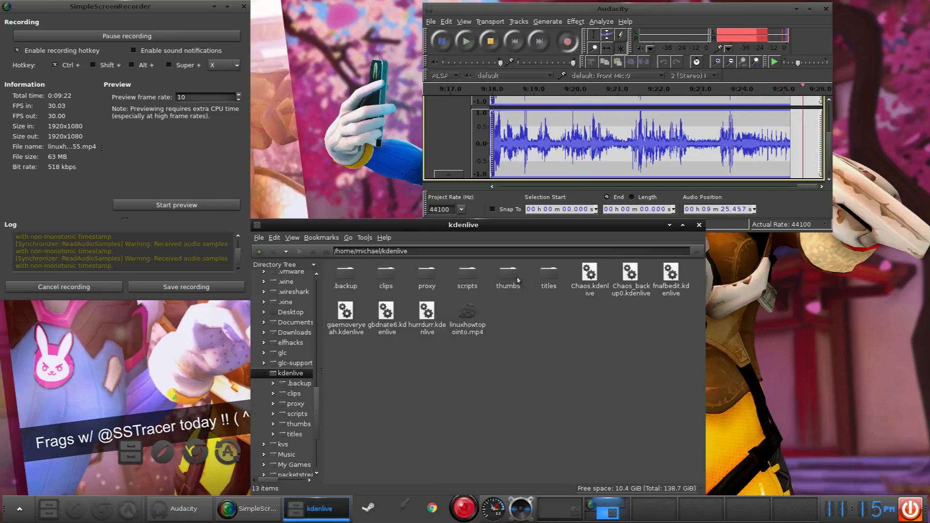
# - Look inside the titles and clips subfolders and return to the kdenlive folder
pyautogui.doubleClick(554, 274)
pyautogui.click(285, 253)
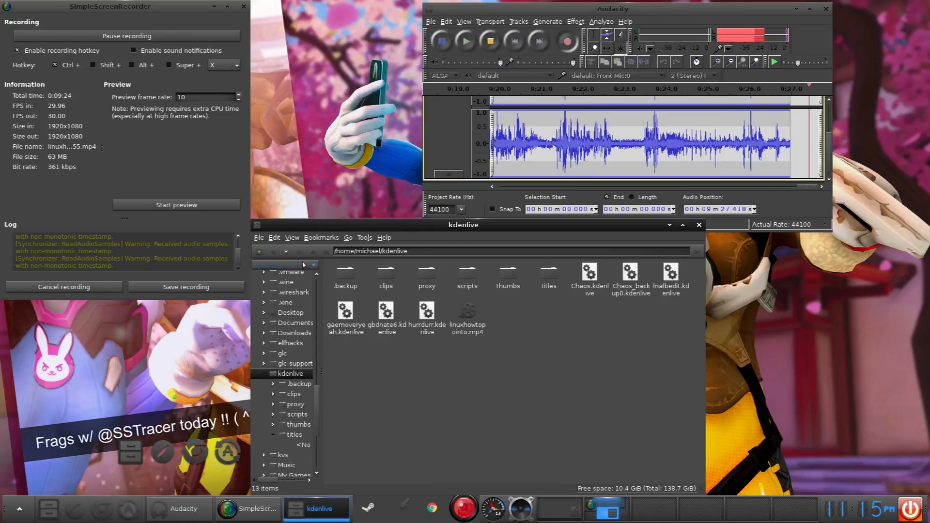
pyautogui.doubleClick(389, 278)
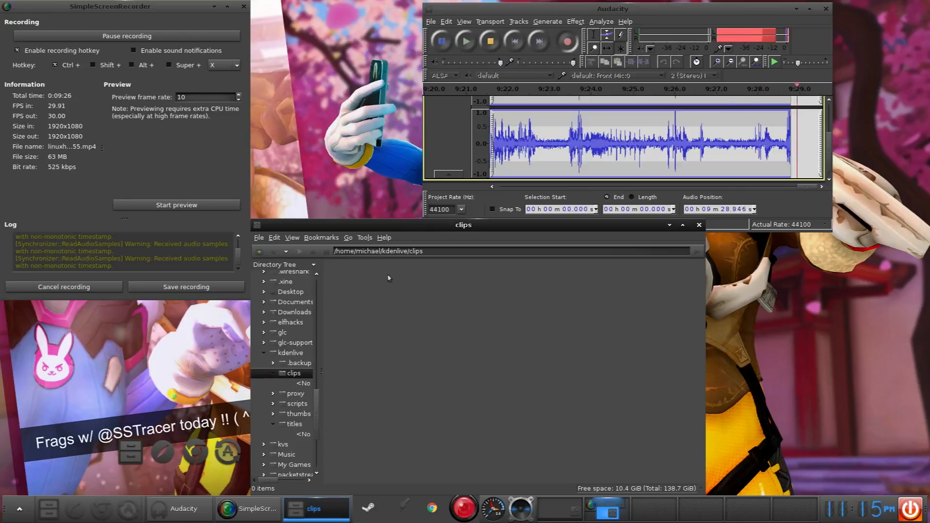
pyautogui.click(276, 252)
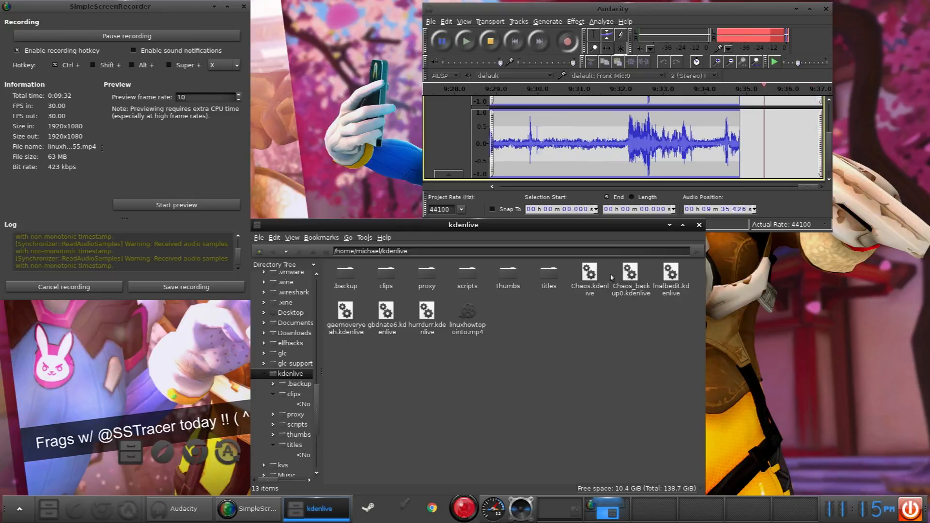
# - Inspect the saved project files Chaos.kdenlive and hurrdurr.kdenlive in the kdenlive folder
pyautogui.click(596, 277)
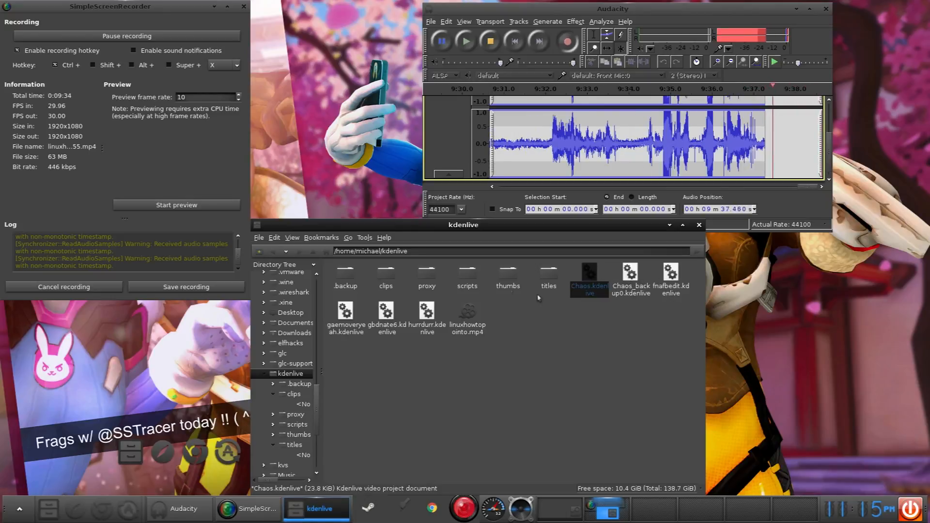
pyautogui.click(572, 339)
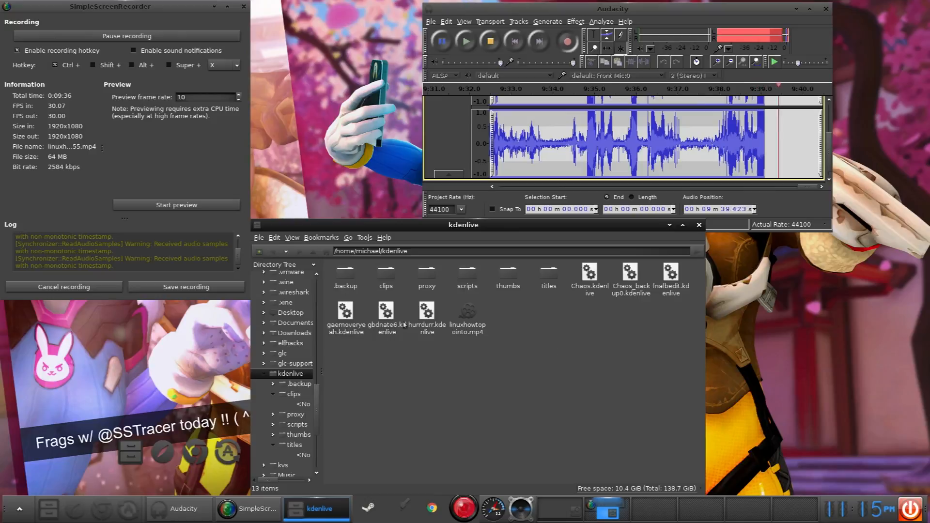
pyautogui.click(427, 315)
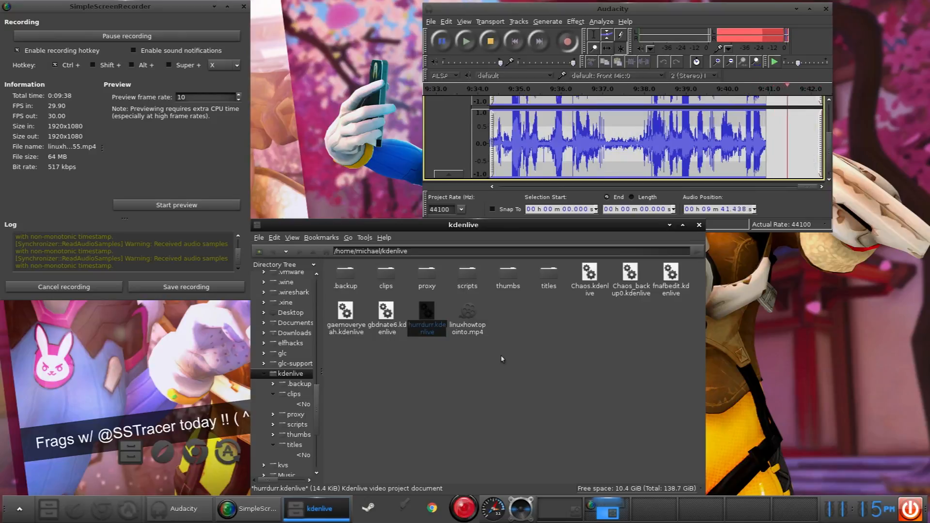
pyautogui.click(389, 303)
pyautogui.click(557, 343)
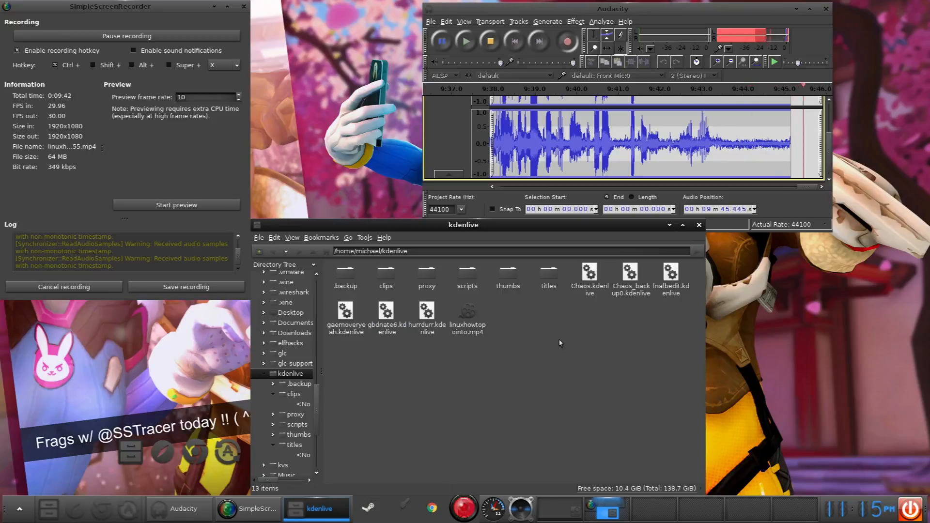
pyautogui.moveTo(552, 231); pyautogui.dragTo(562, 247)
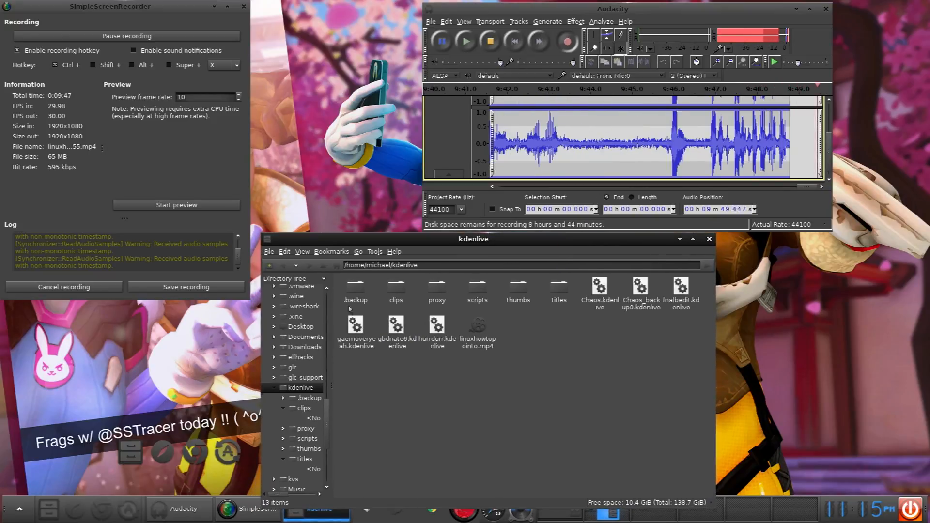